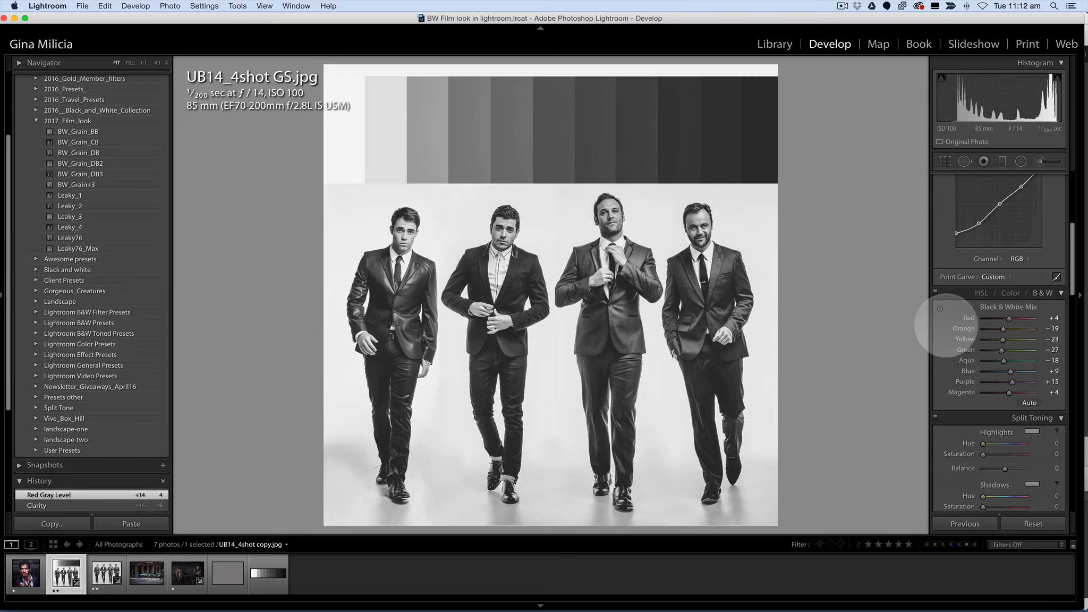
# Brighten the rightmost man's skin with the Black & White Mix targeted adjustment, bringing Red to +11 and Orange to +10.
pyautogui.scroll(5, 946, 325)
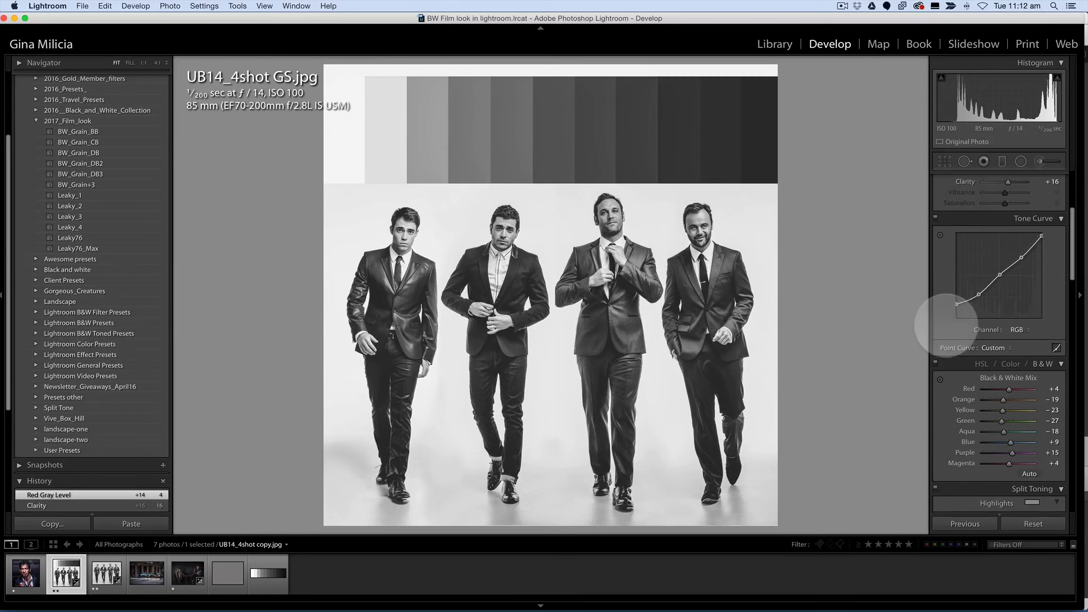
pyautogui.scroll(-7, 946, 325)
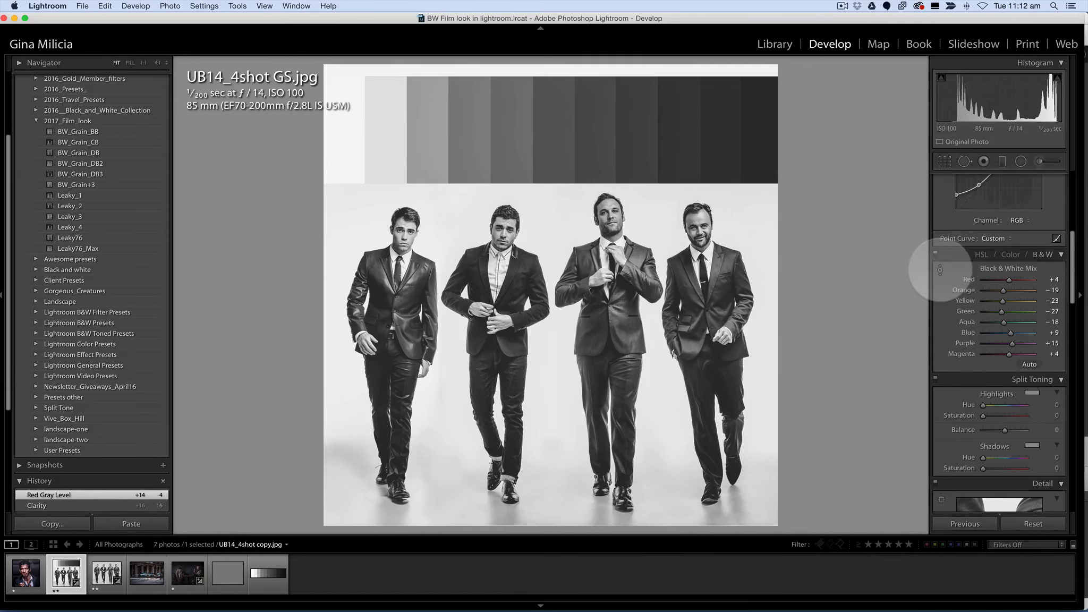
pyautogui.click(939, 270)
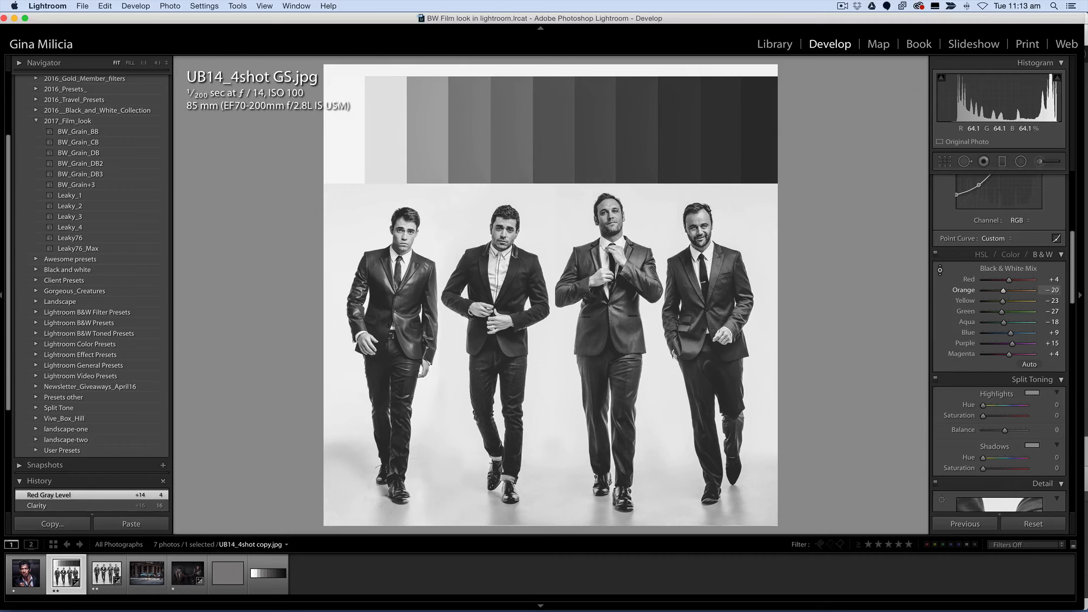
pyautogui.moveTo(694, 230); pyautogui.dragTo(693, 231)
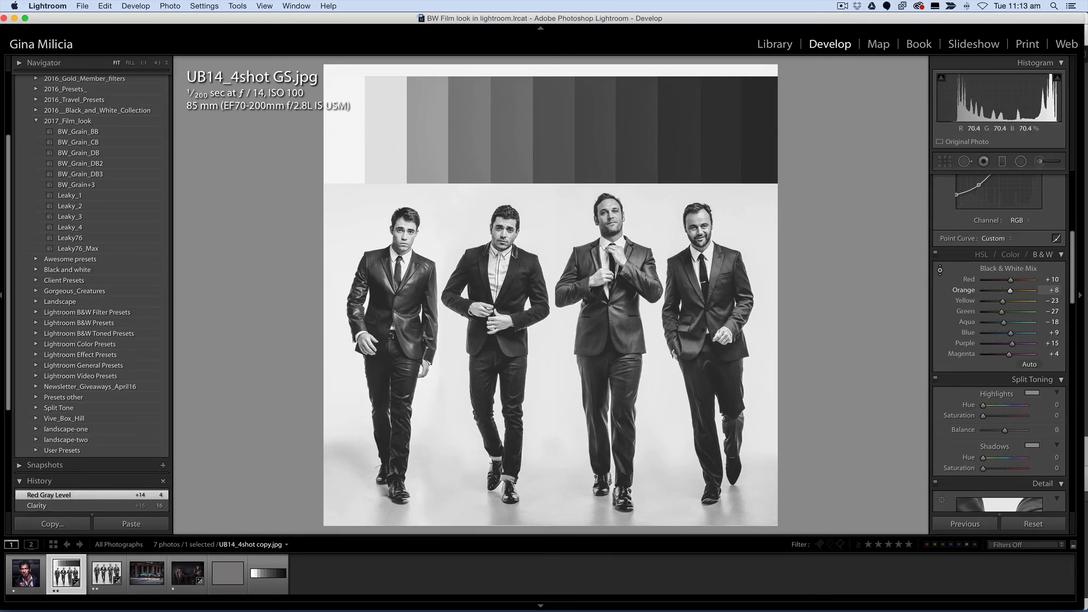
pyautogui.moveTo(693, 229)
pyautogui.mouseDown()
pyautogui.moveTo(693, 239)
pyautogui.moveTo(693, 231)
pyautogui.mouseUp()
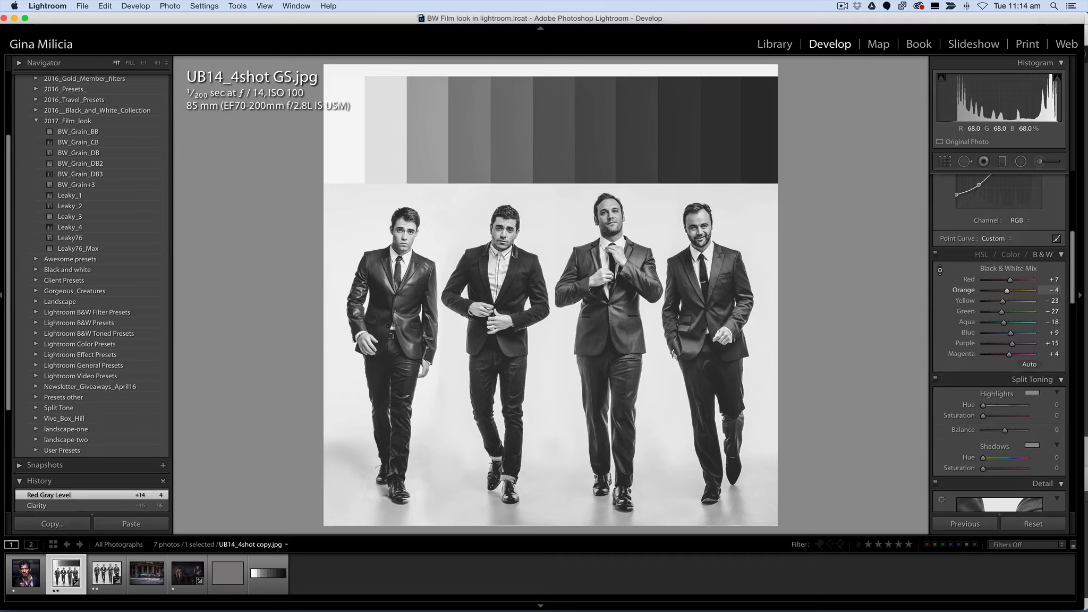
pyautogui.press('Up')
pyautogui.press('Up')
pyautogui.press('Up')
pyautogui.press('Up')
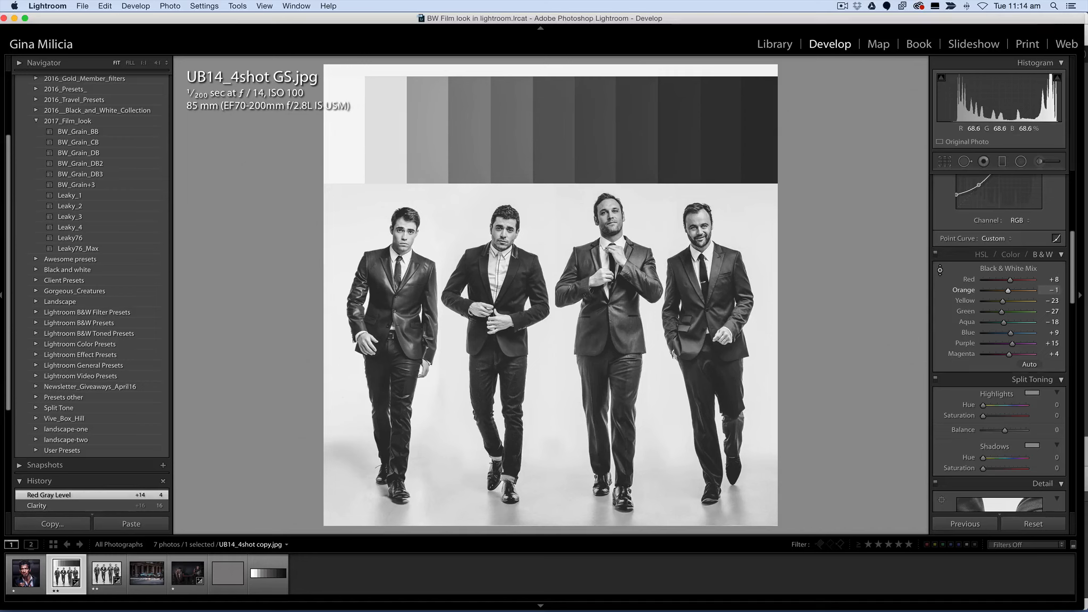
pyautogui.press('Down')
pyautogui.press('Down')
pyautogui.press('Down')
pyautogui.press('Down')
pyautogui.press('Down')
pyautogui.press('Down')
pyautogui.press('Down')
pyautogui.press('Down')
pyautogui.press('Down')
pyautogui.press('Down')
pyautogui.press('Down')
pyautogui.press('Down')
pyautogui.press('Down')
pyautogui.press('Down')
pyautogui.press('Up')
pyautogui.press('Up')
pyautogui.press('Up')
pyautogui.press('Up')
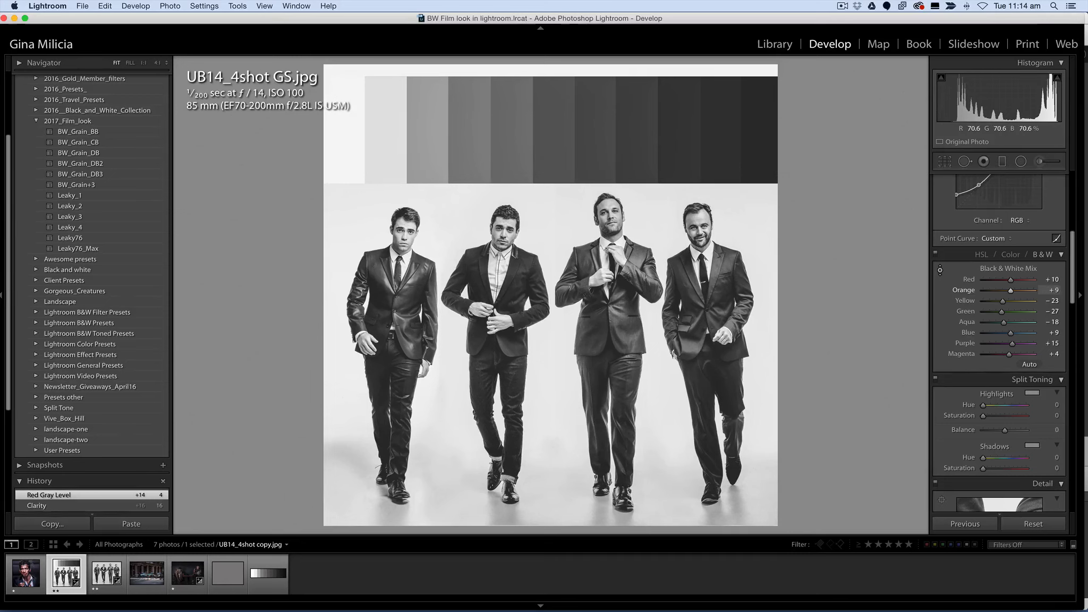
pyautogui.press('Down')
pyautogui.press('Down')
pyautogui.press('Down')
pyautogui.press('Down')
pyautogui.press('Down')
pyautogui.press('Down')
pyautogui.press('Down')
pyautogui.press('Down')
pyautogui.press('Down')
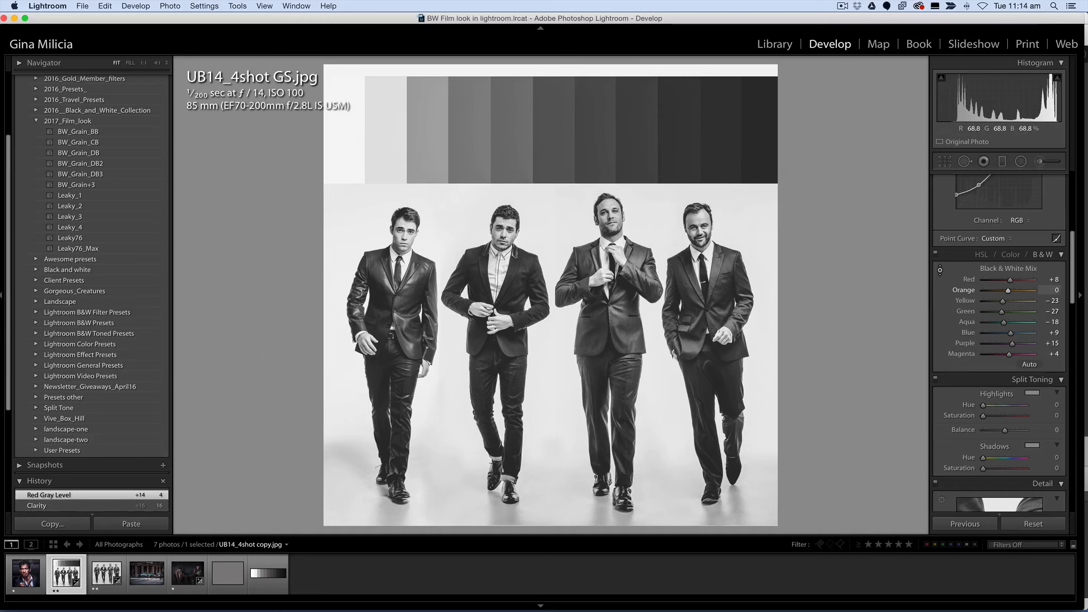
pyautogui.moveTo(700, 228); pyautogui.dragTo(700, 229)
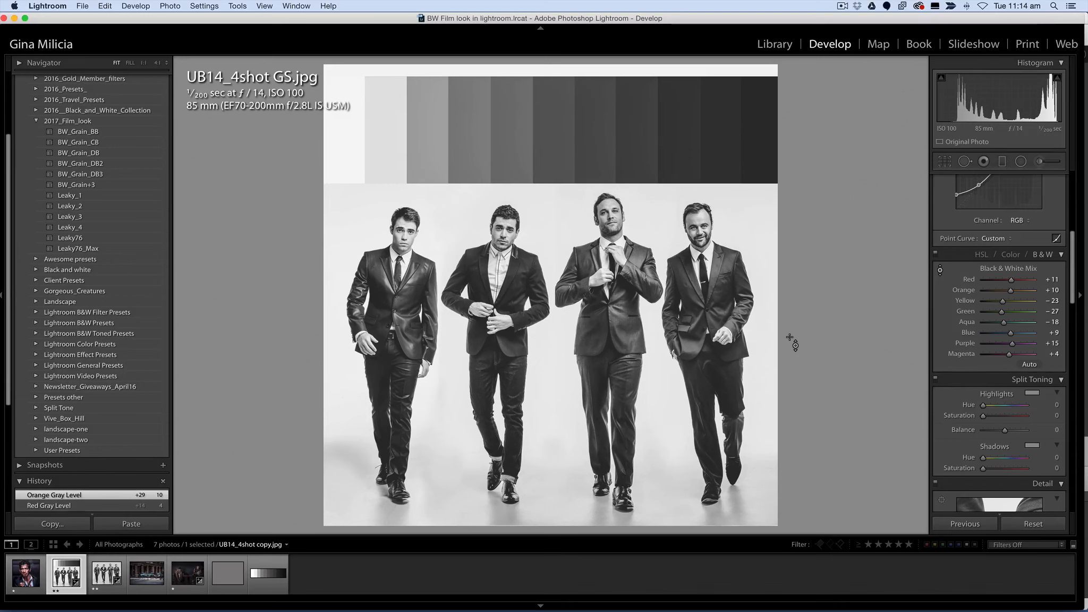
pyautogui.press('alt')
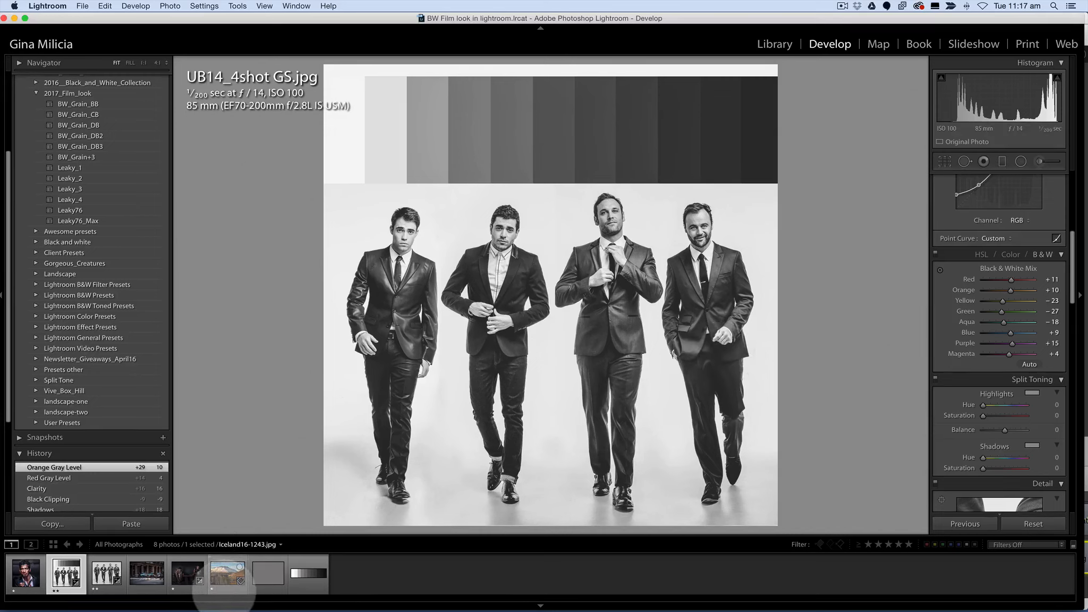
# Open the landscape photo Iceland16-1243.jpg and apply the BW_Grain_BB preset from the 2017_Film_look group.
pyautogui.click(227, 584)
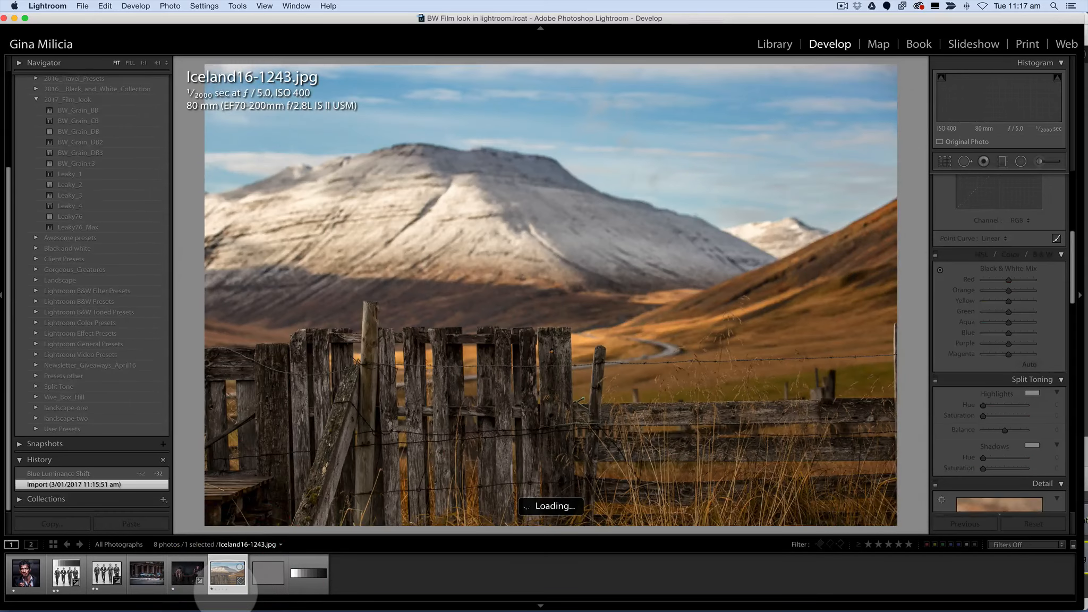
pyautogui.scroll(3, 118, 202)
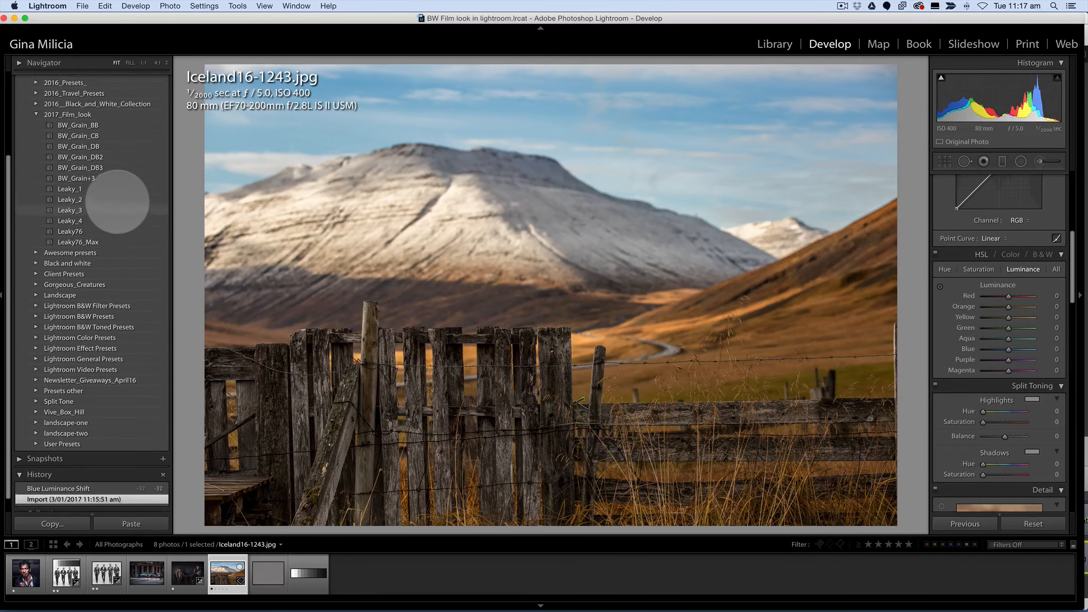
pyautogui.scroll(2, 118, 201)
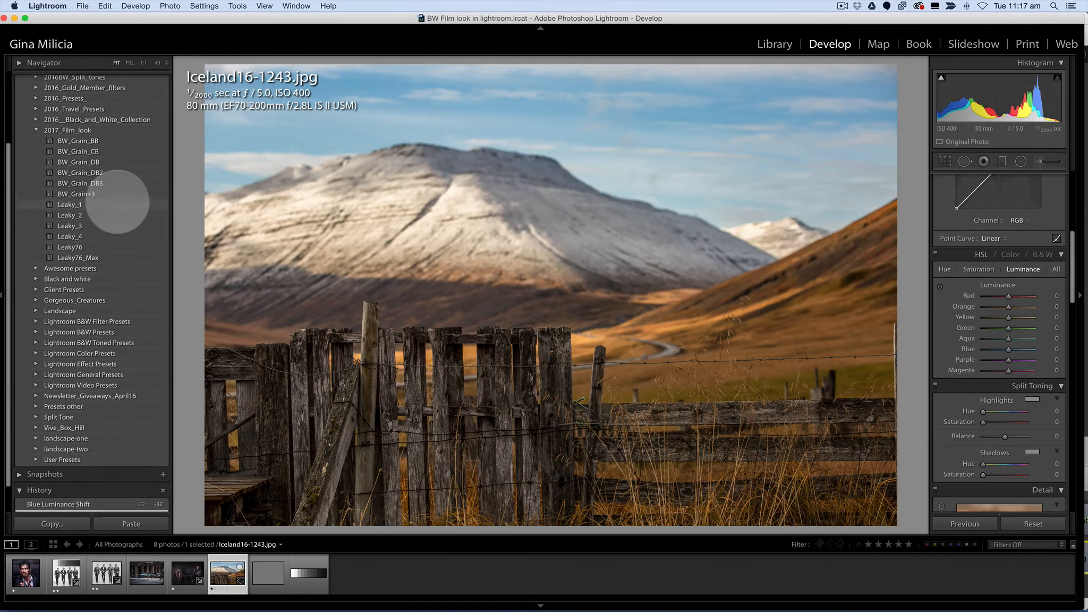
pyautogui.scroll(1, 117, 202)
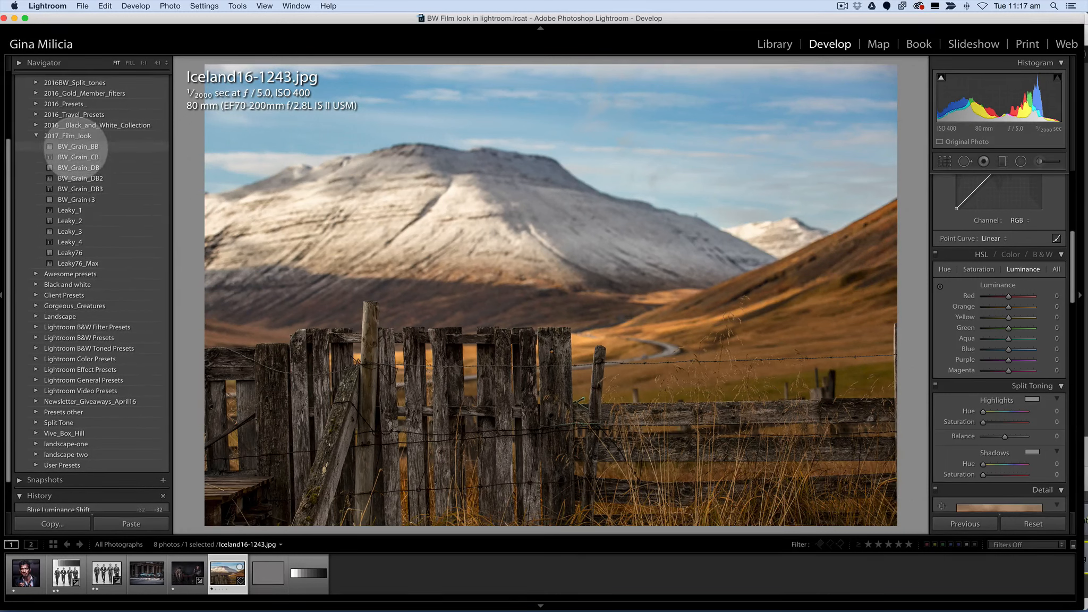
pyautogui.click(76, 147)
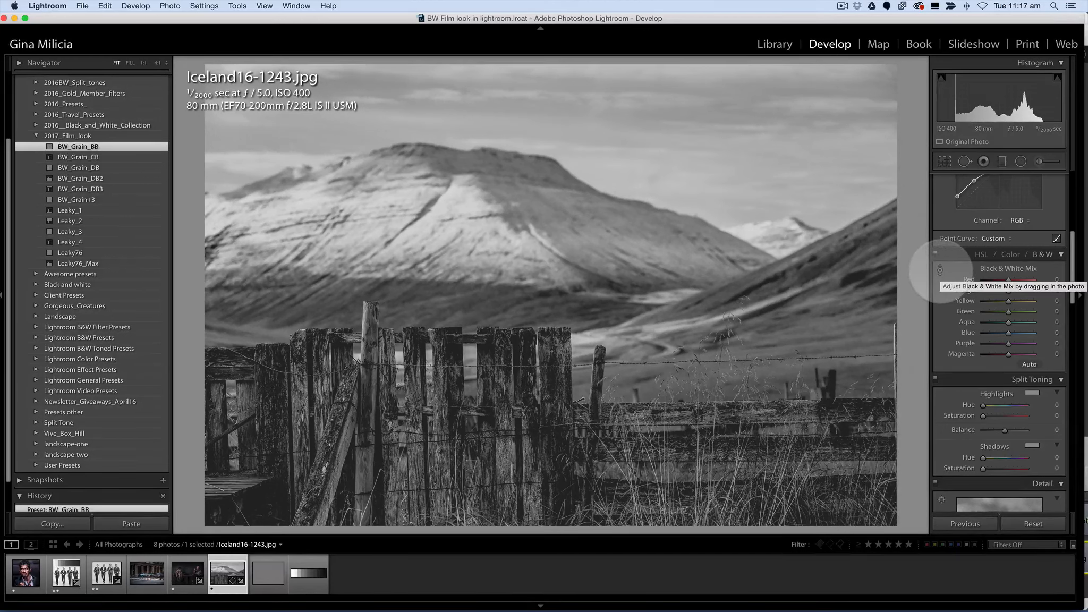
# Darken the landscape's sky with the Black & White Mix targeted adjustment, bringing Blue to -100 and Aqua to about -27.
pyautogui.click(940, 270)
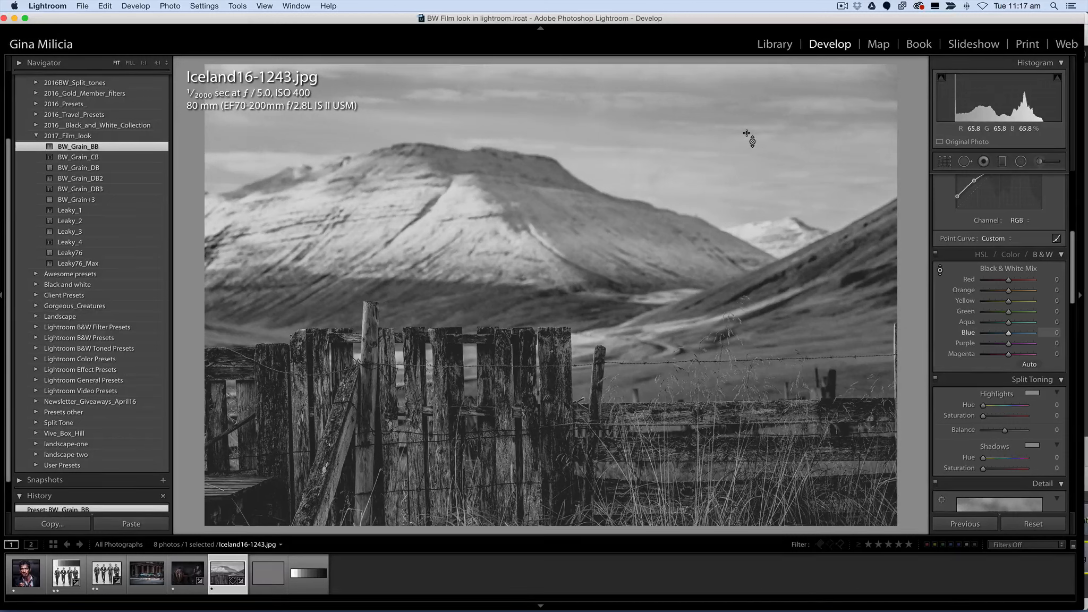
pyautogui.moveTo(752, 142); pyautogui.dragTo(752, 165)
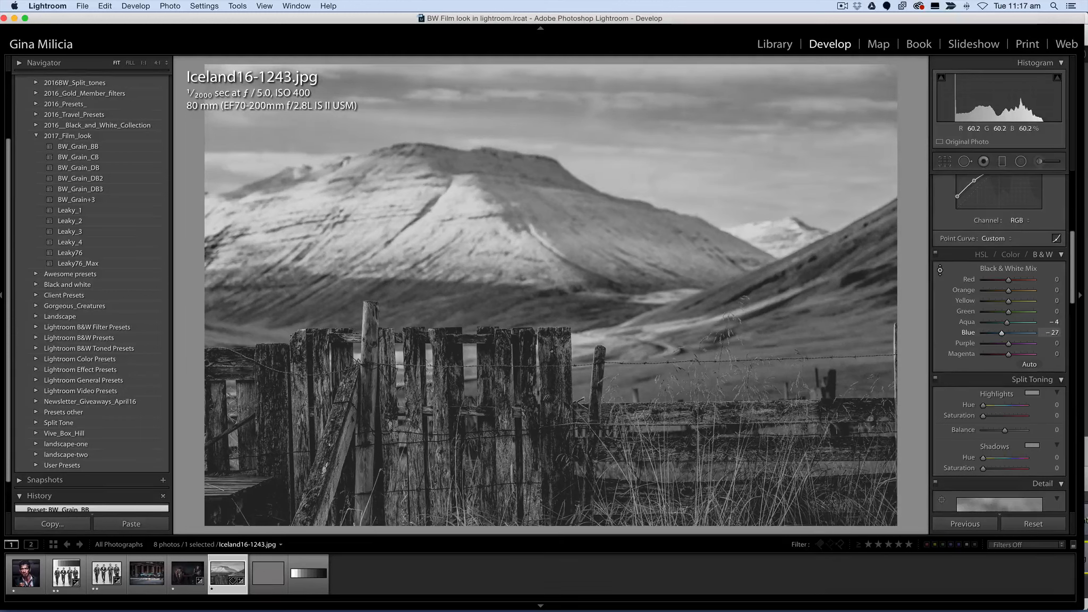
pyautogui.moveTo(752, 158); pyautogui.dragTo(752, 212)
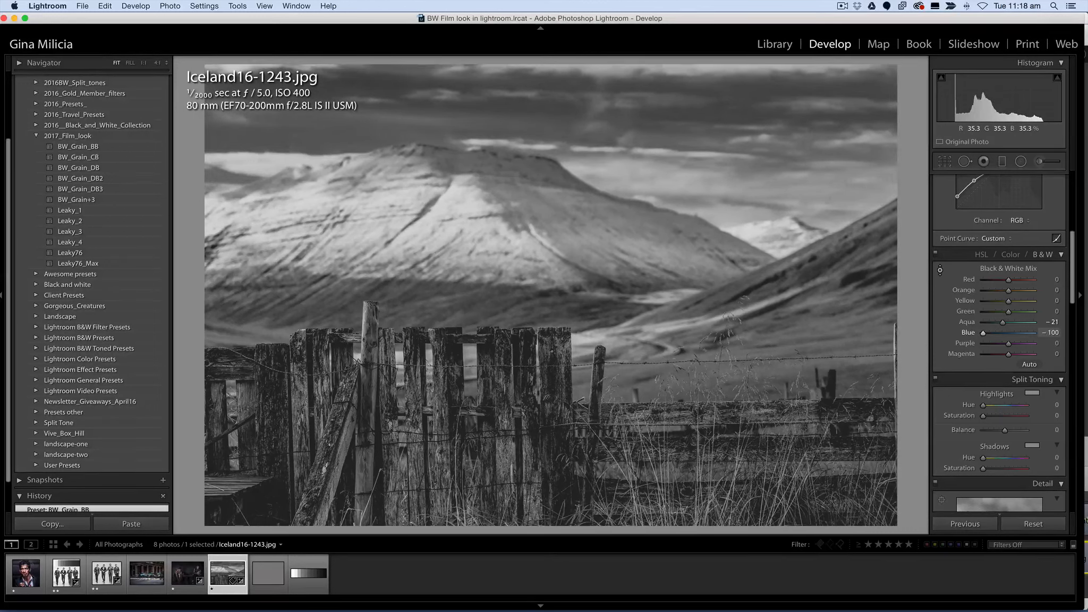
pyautogui.moveTo(752, 213); pyautogui.dragTo(753, 223)
# Lighten the hills and grass with the targeted adjustment to Orange +86 and Yellow +61, and darken the sky further to Aqua -55.
pyautogui.moveTo(462, 207)
pyautogui.mouseDown()
pyautogui.moveTo(462, 221)
pyautogui.moveTo(462, 209)
pyautogui.mouseUp()
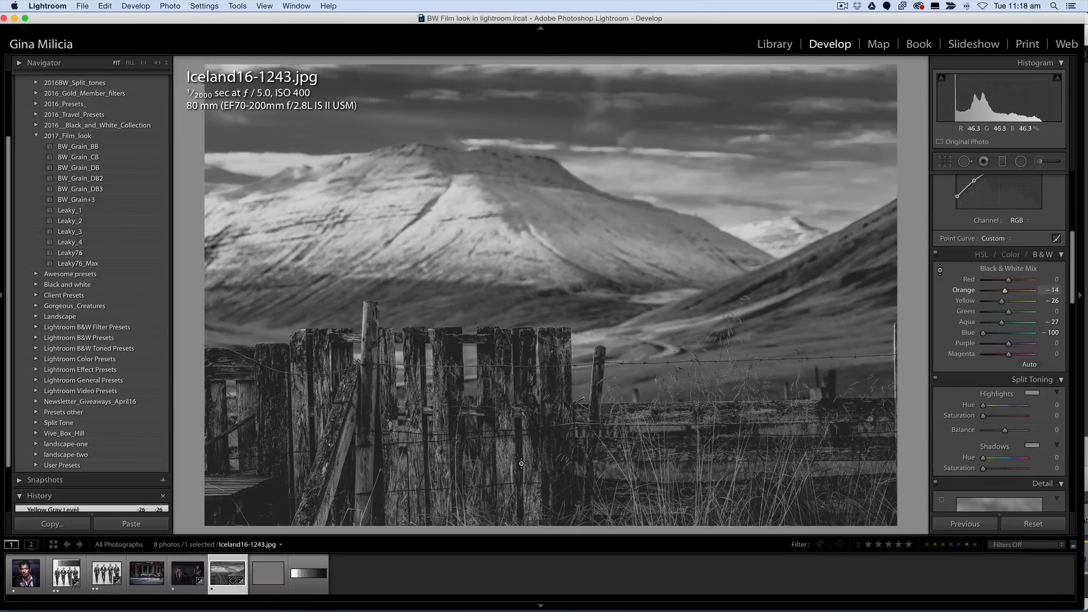
pyautogui.moveTo(502, 382); pyautogui.dragTo(502, 285)
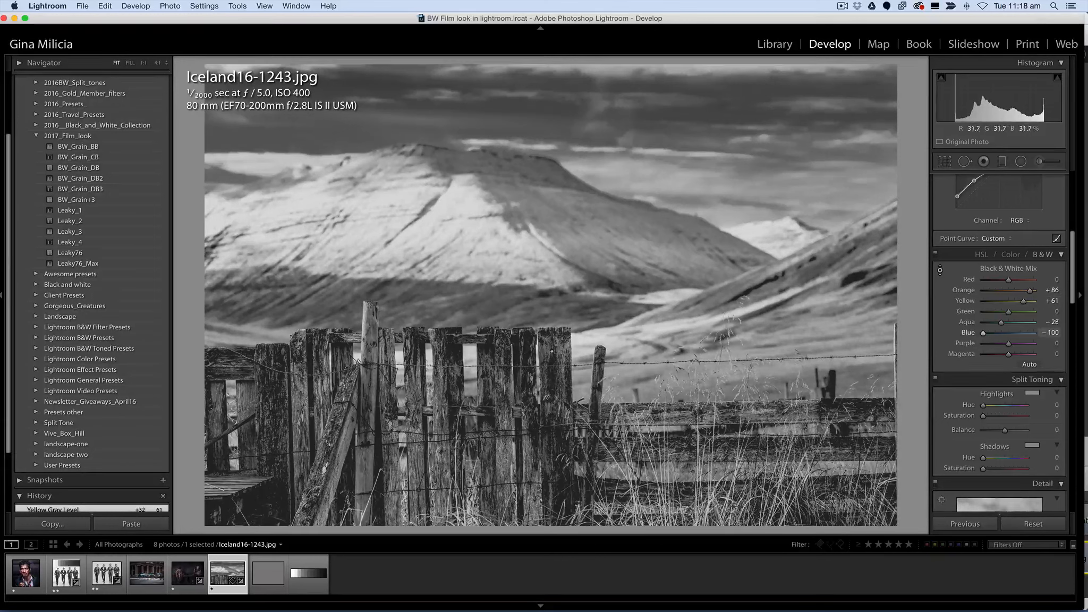
pyautogui.moveTo(503, 111)
pyautogui.mouseDown()
pyautogui.moveTo(502, 85)
pyautogui.moveTo(502, 118)
pyautogui.mouseUp()
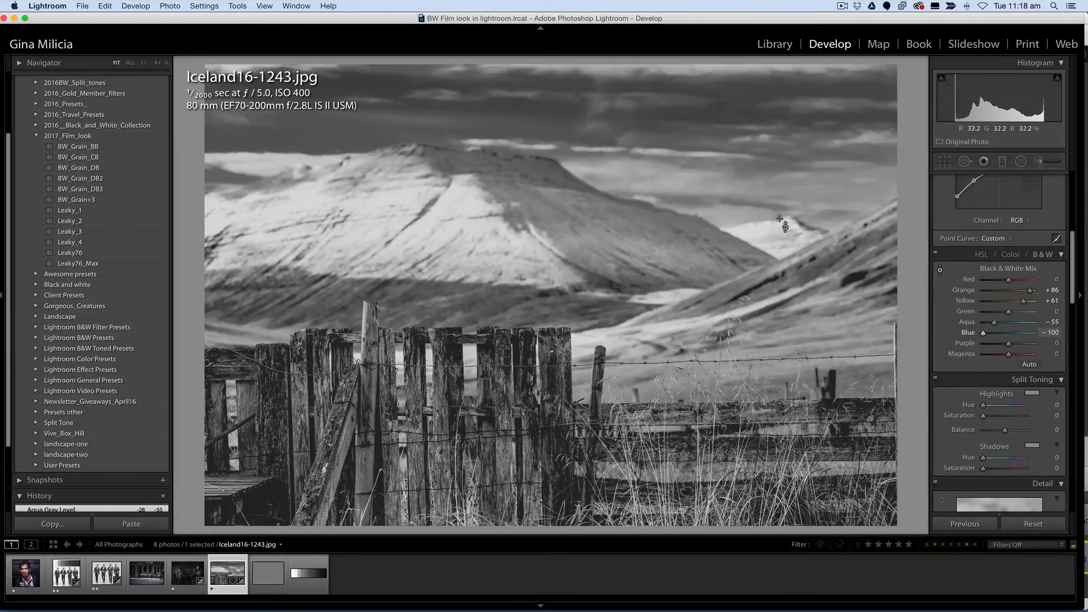
# Set the landscape photo's Clarity to +100 and Contrast to +35.
pyautogui.scroll(10, 993, 346)
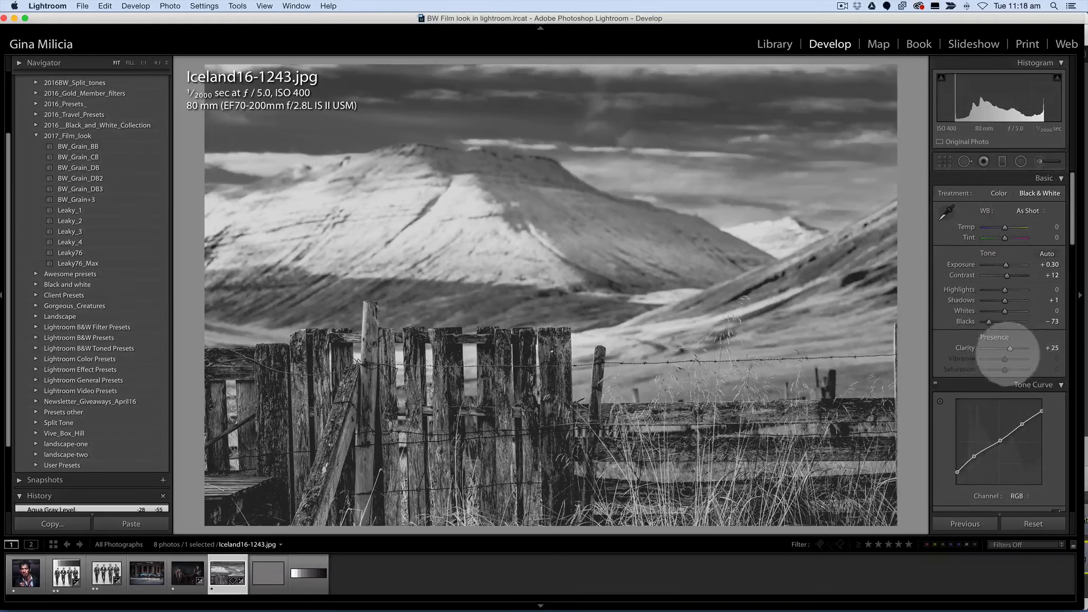
pyautogui.moveTo(1010, 348); pyautogui.dragTo(1050, 348)
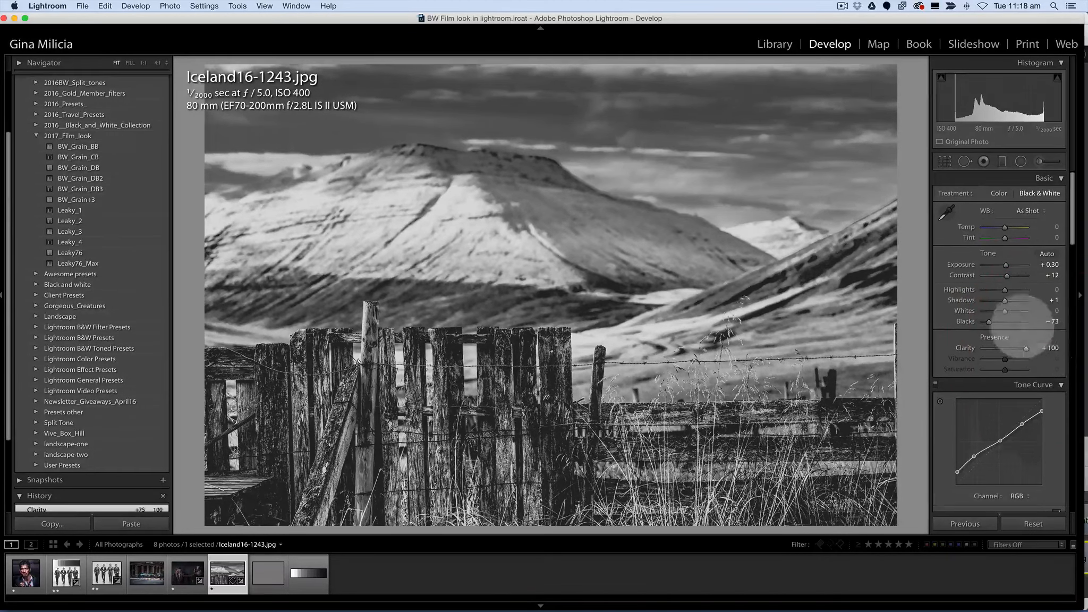
pyautogui.moveTo(1007, 275); pyautogui.dragTo(1013, 275)
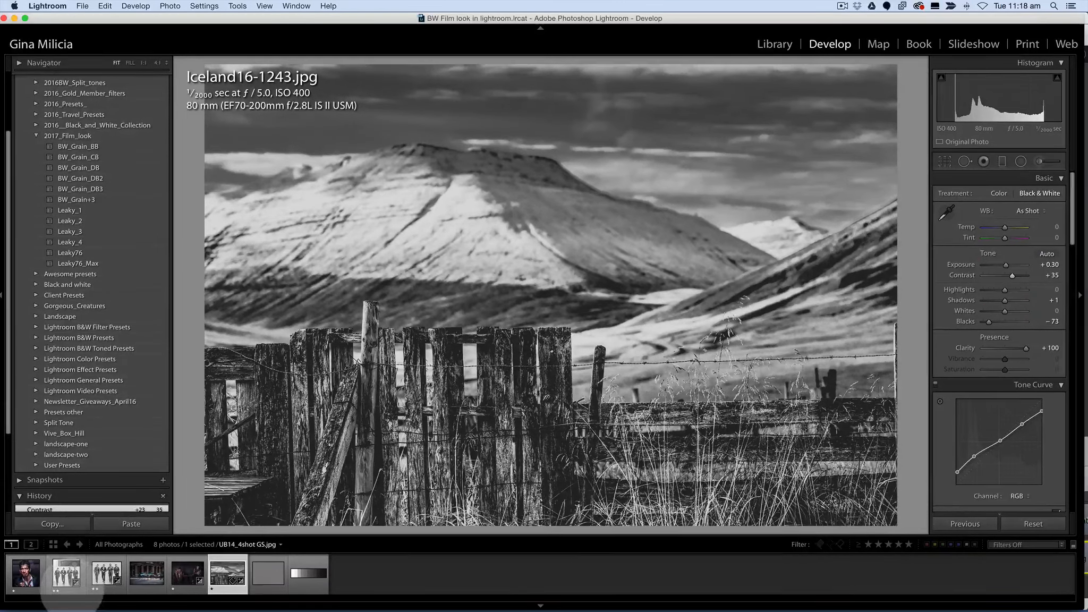
# Revisit the photo of the four men, open the plain grey BW Grain.tif, and set its Grain Amount to 100.
pyautogui.click(66, 574)
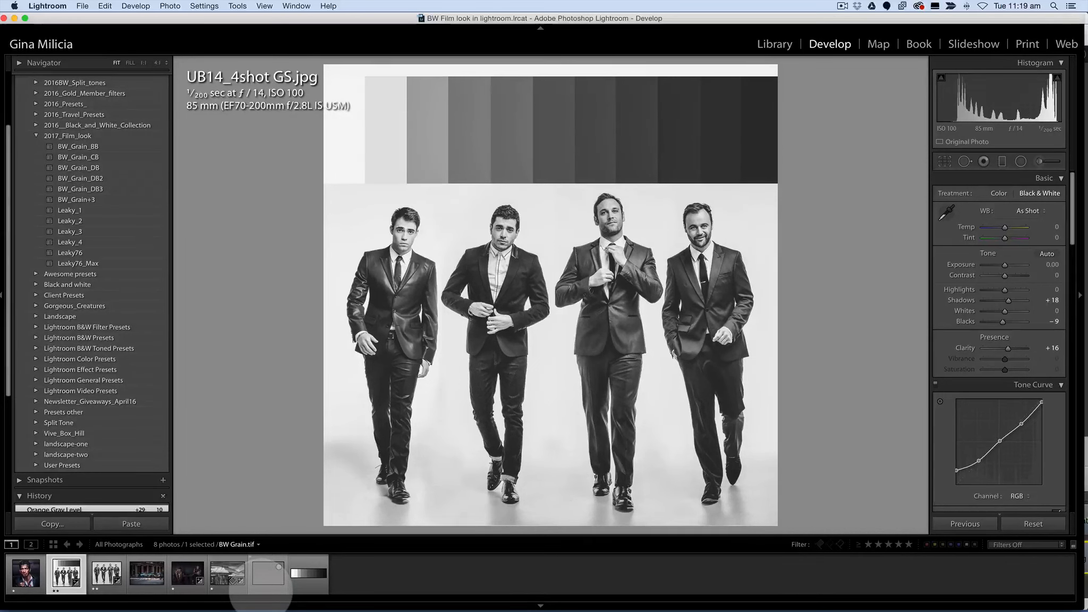
pyautogui.click(265, 576)
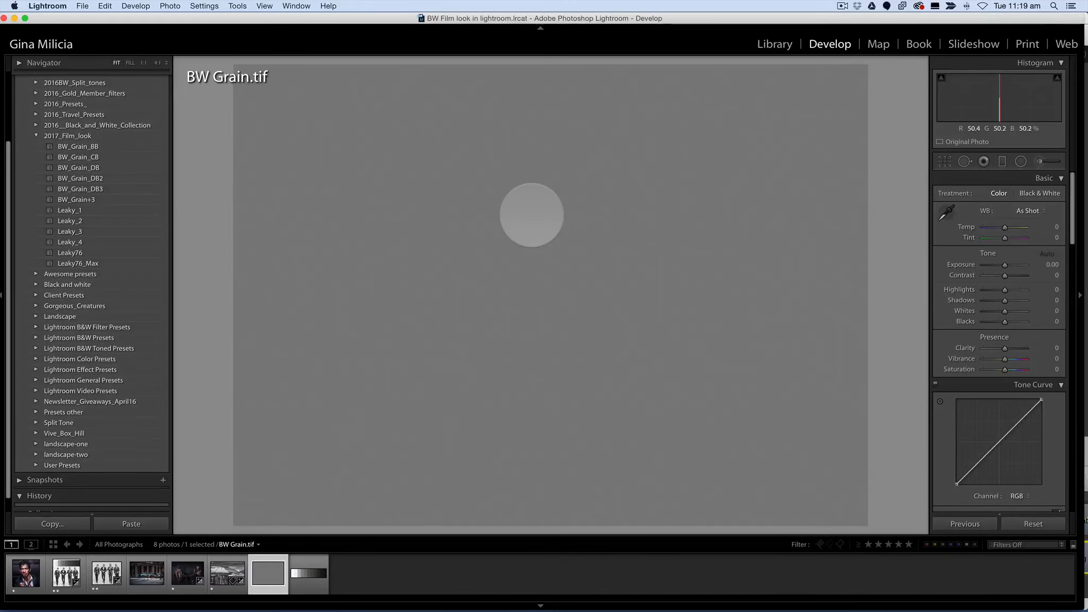
pyautogui.scroll(-5, 1014, 446)
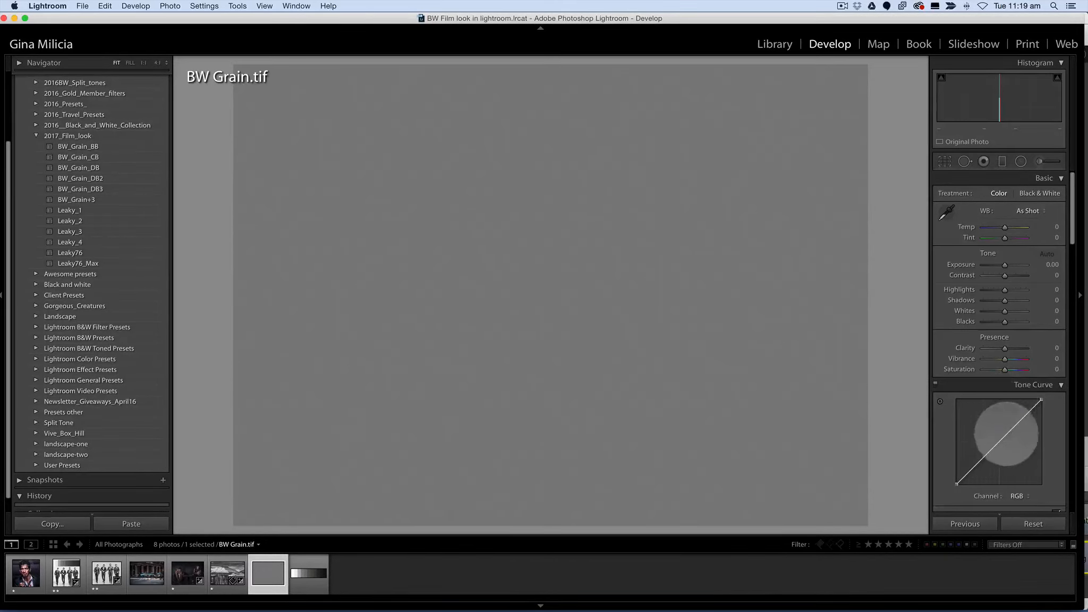
pyautogui.scroll(-13, 1007, 446)
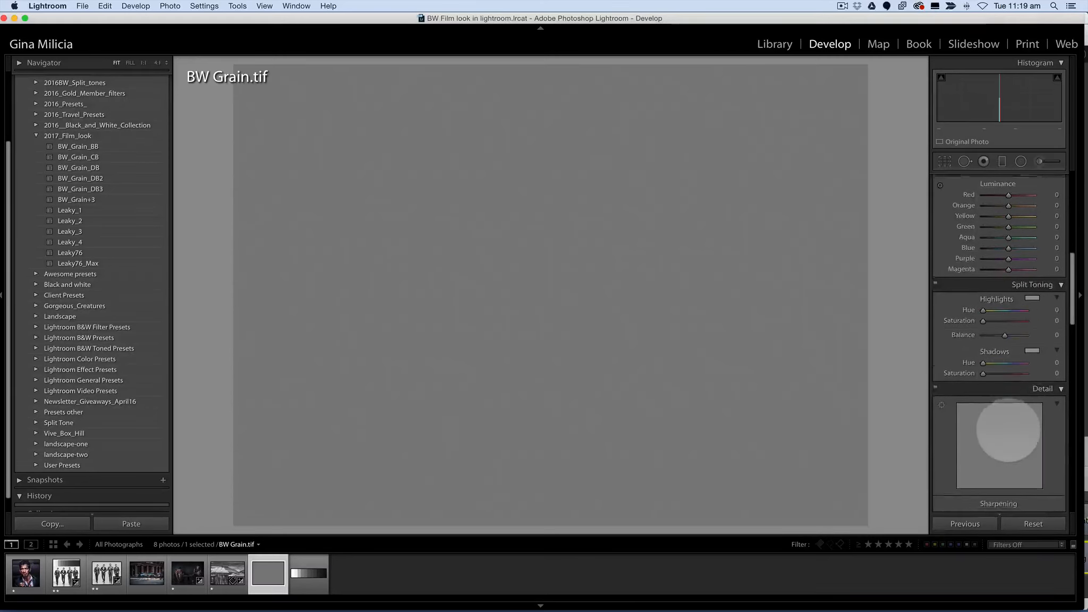
pyautogui.scroll(-10, 1007, 432)
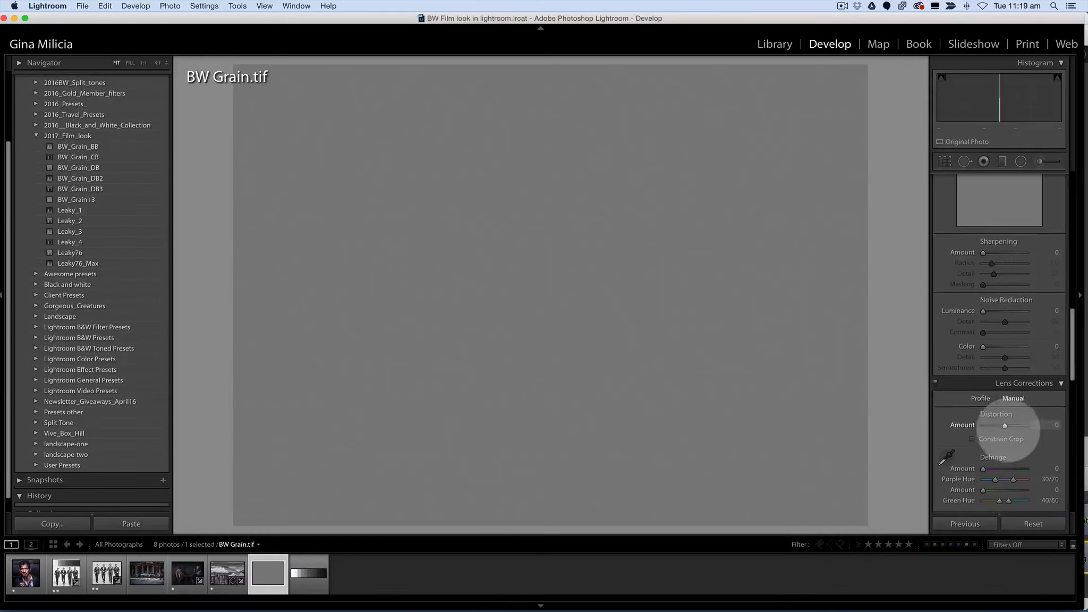
pyautogui.scroll(-12, 1007, 432)
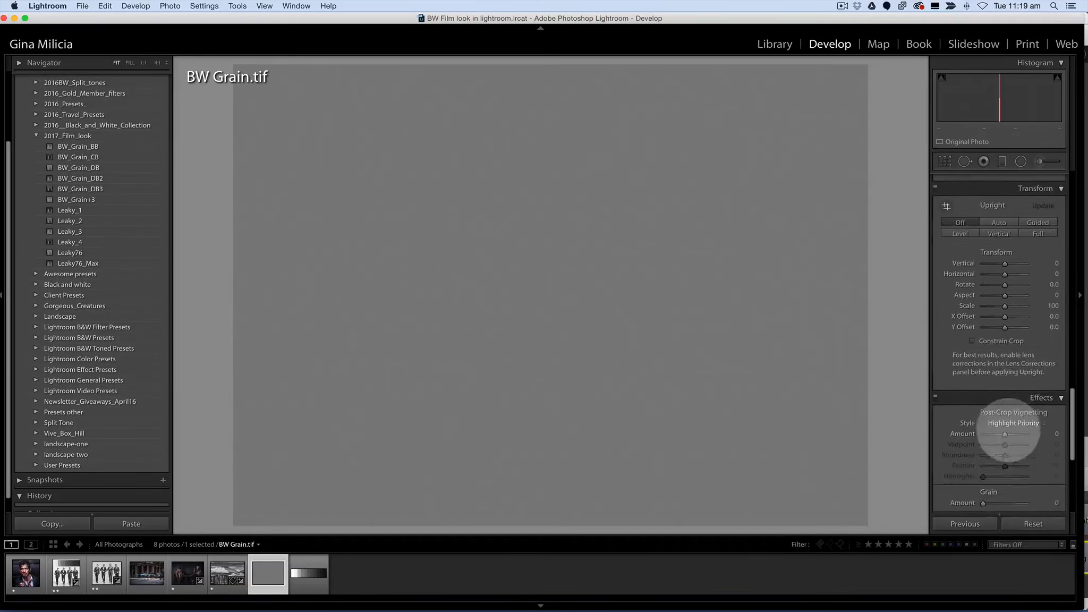
pyautogui.scroll(-3, 1008, 431)
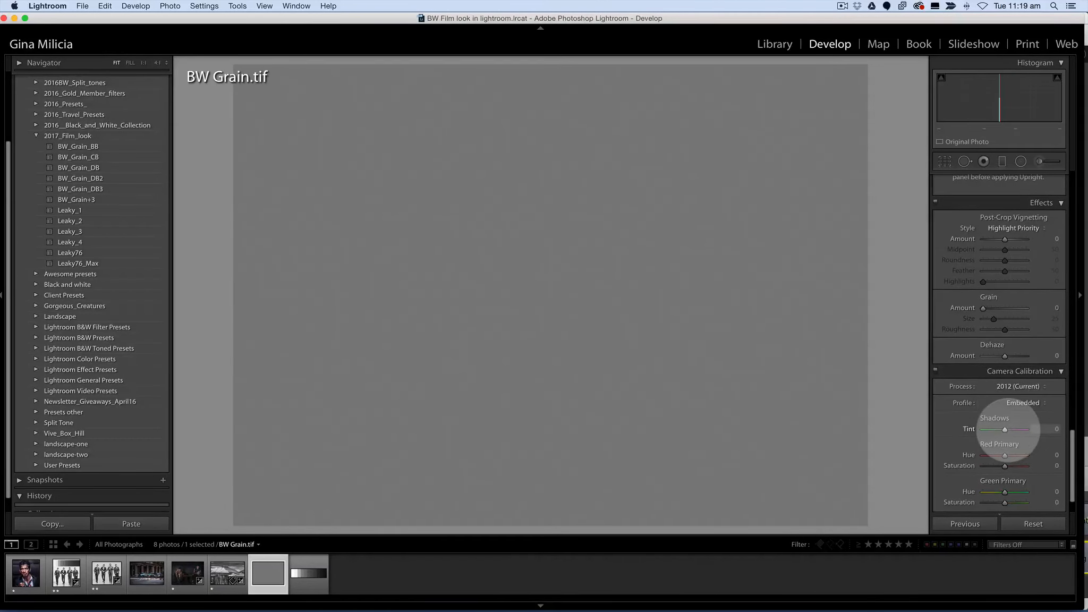
pyautogui.scroll(3, 1008, 432)
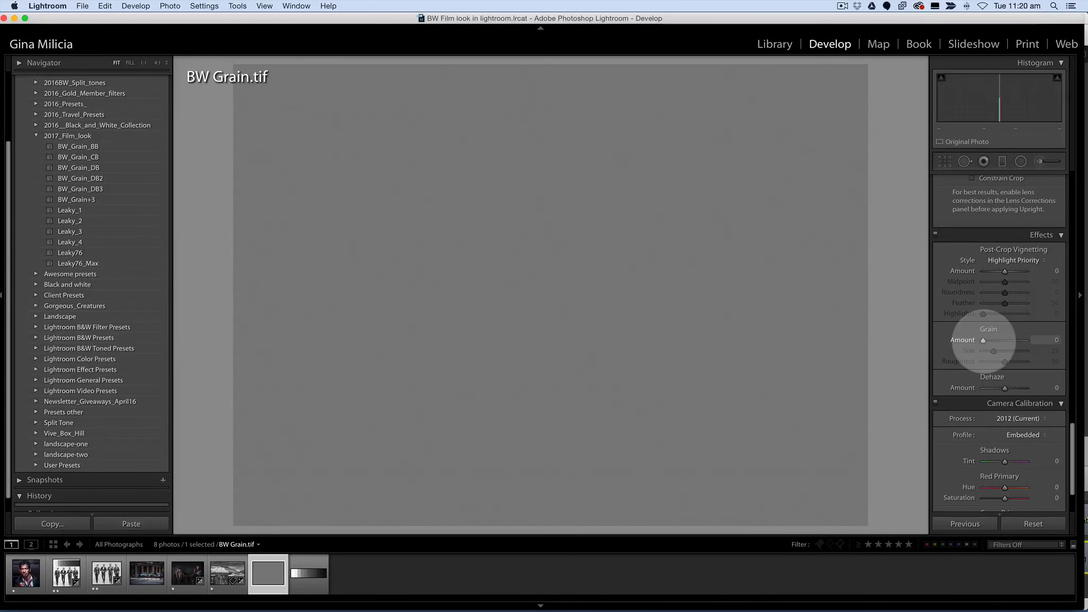
pyautogui.moveTo(984, 341); pyautogui.dragTo(1009, 344)
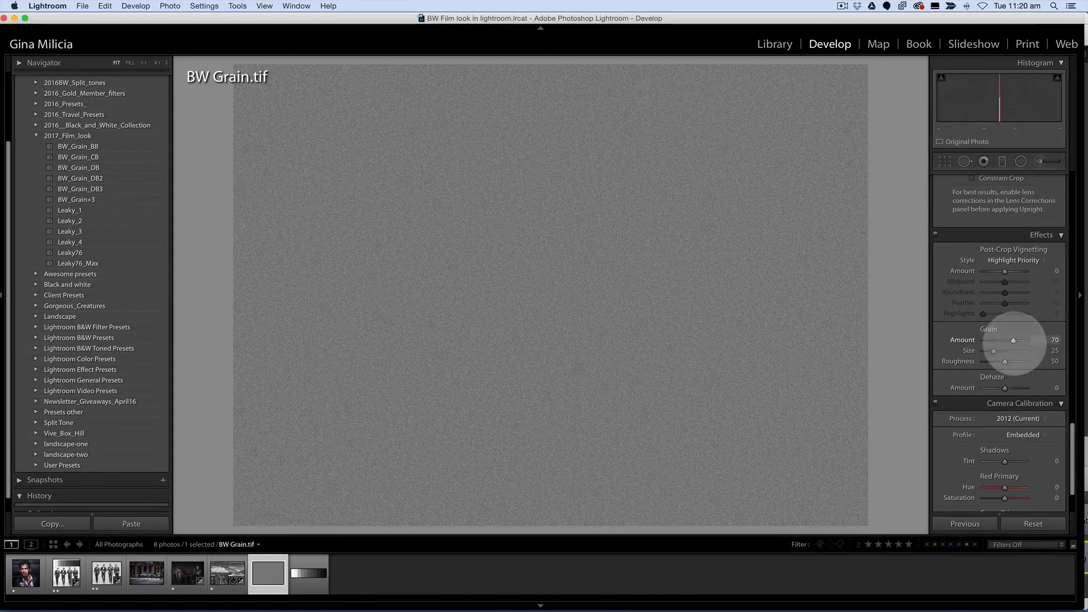
pyautogui.moveTo(1024, 341); pyautogui.dragTo(1036, 340)
# Examine the grain pattern of BW Grain.tif at 1:1 magnification, covering its centre and edges.
pyautogui.click(144, 63)
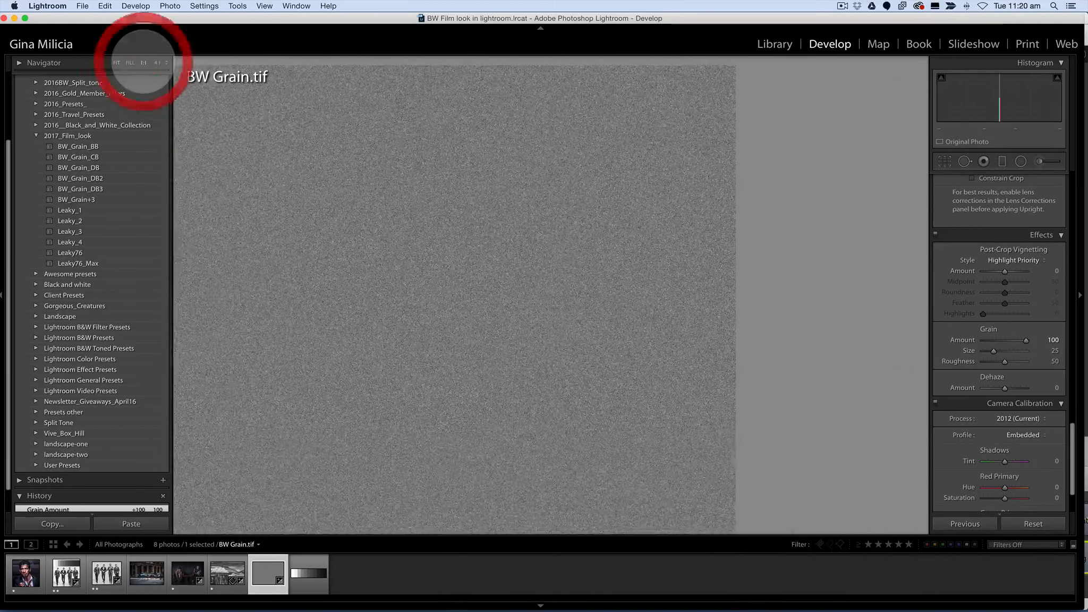
pyautogui.moveTo(298, 158); pyautogui.dragTo(574, 186)
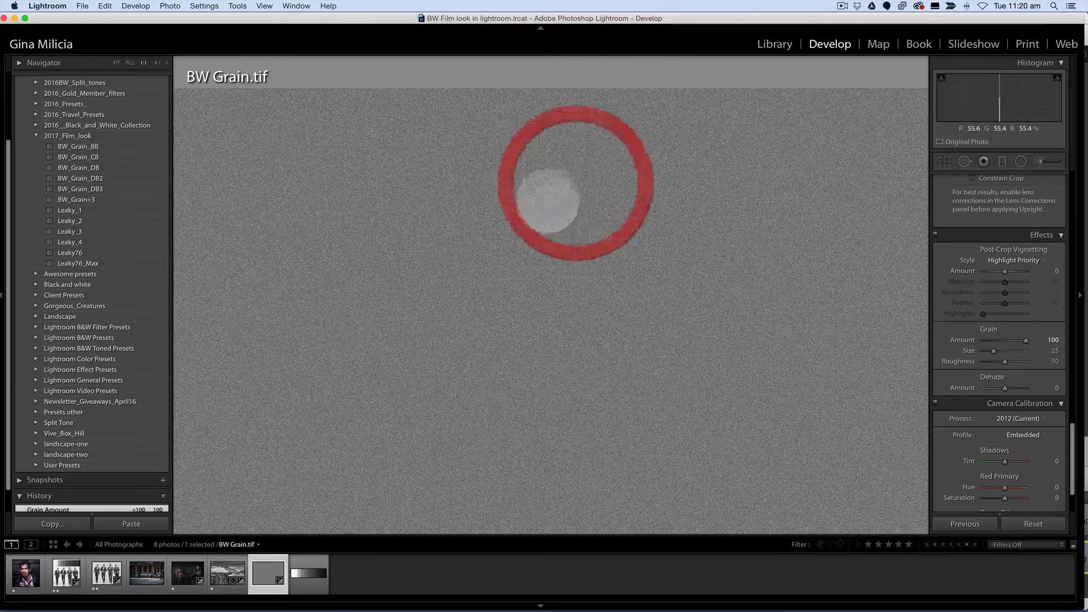
pyautogui.moveTo(497, 267); pyautogui.dragTo(582, 93)
pyautogui.moveTo(486, 381)
pyautogui.mouseDown()
pyautogui.moveTo(529, 335)
pyautogui.moveTo(488, 367)
pyautogui.mouseUp()
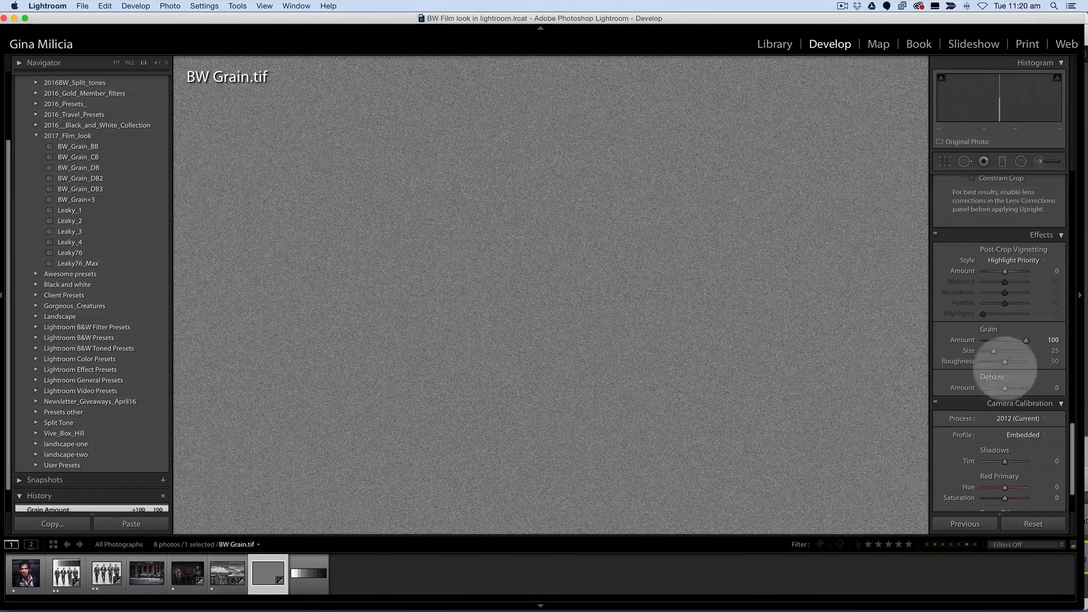
pyautogui.click(544, 267)
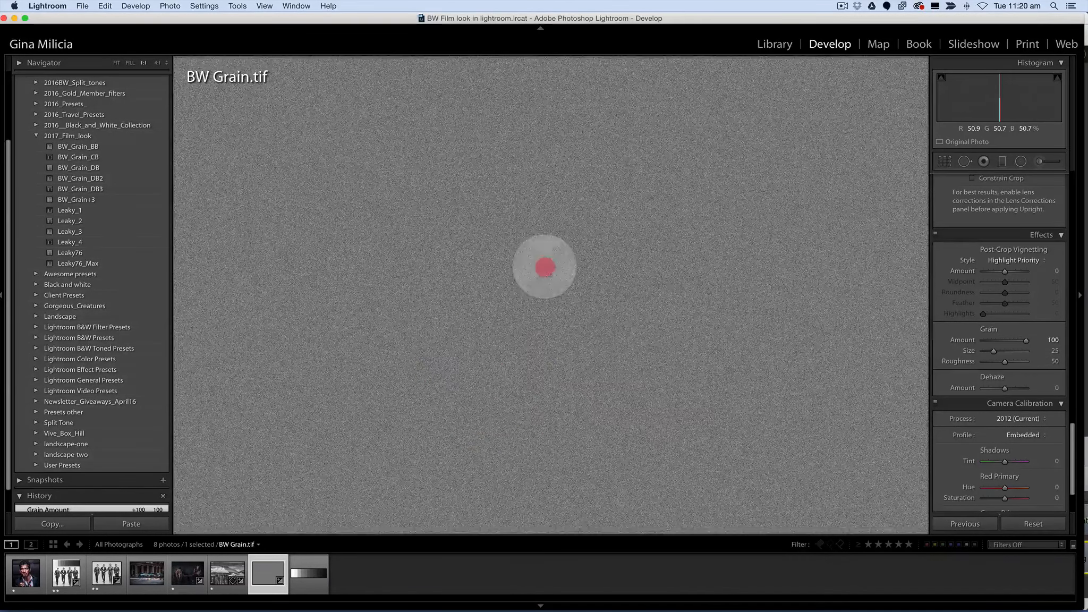
pyautogui.moveTo(544, 267); pyautogui.dragTo(546, 343)
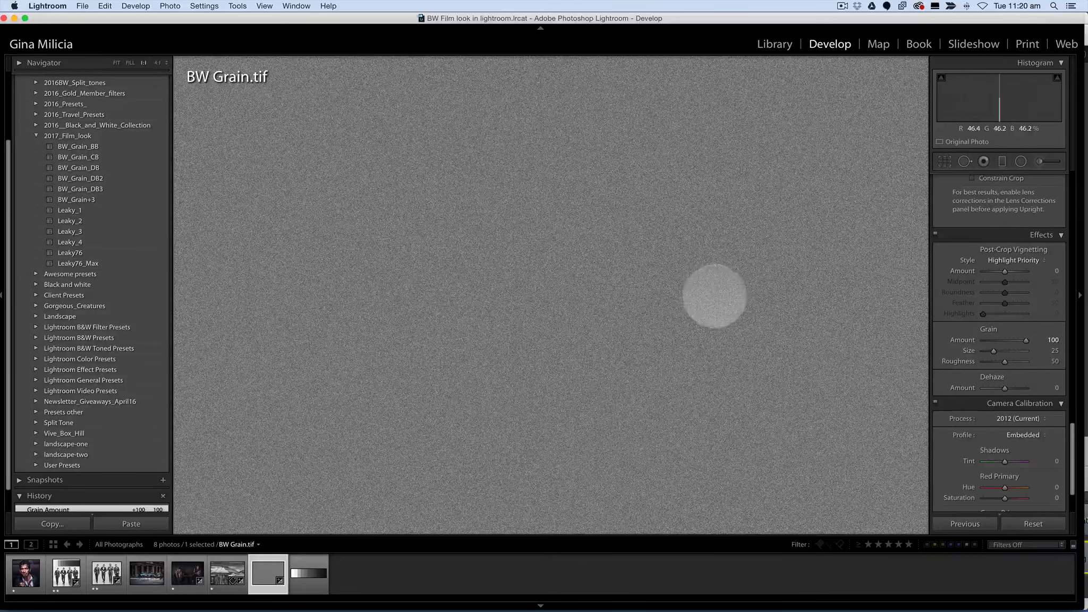
pyautogui.click(720, 297)
pyautogui.click(716, 291)
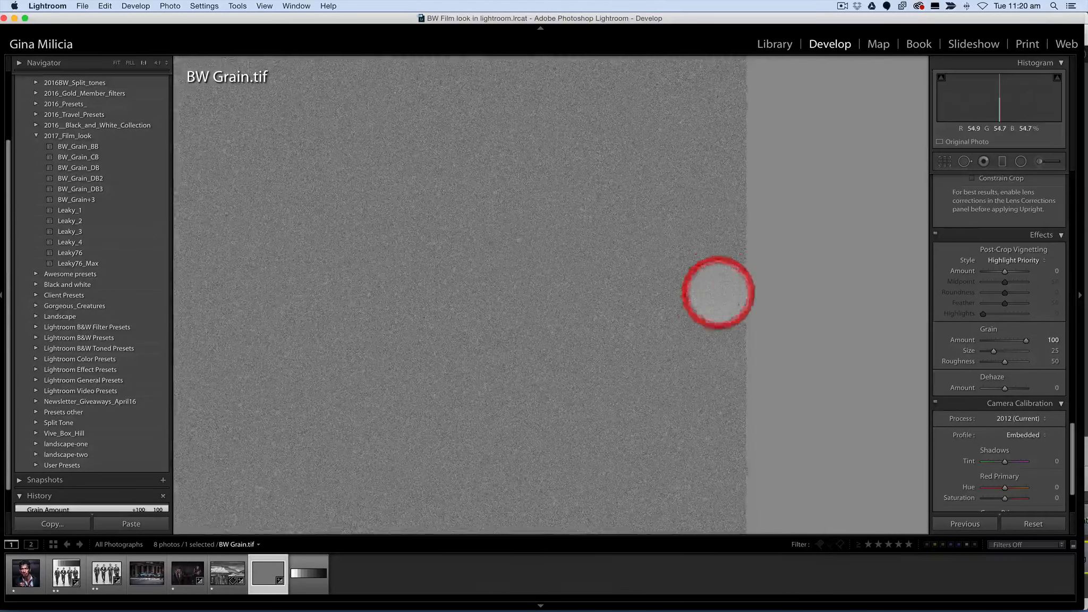
pyautogui.moveTo(542, 287); pyautogui.dragTo(761, 308)
pyautogui.moveTo(494, 305); pyautogui.dragTo(518, 306)
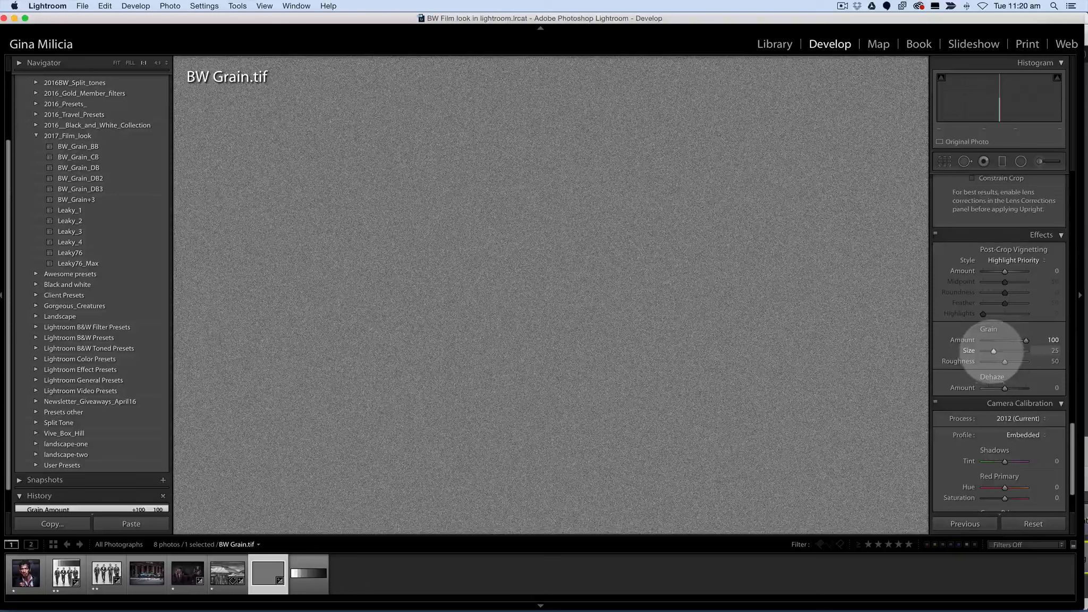
# Set Grain Size and Roughness to 100 on BW Grain.tif and compare the pattern at full-image and 1:1 views.
pyautogui.moveTo(995, 352); pyautogui.dragTo(1019, 348)
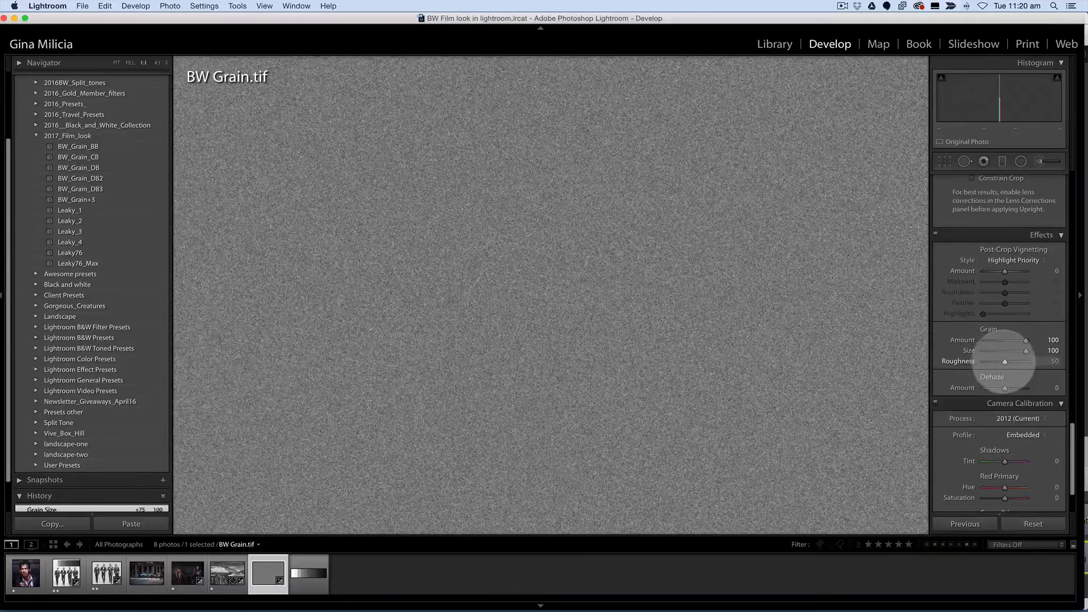
pyautogui.moveTo(1004, 362); pyautogui.dragTo(1037, 363)
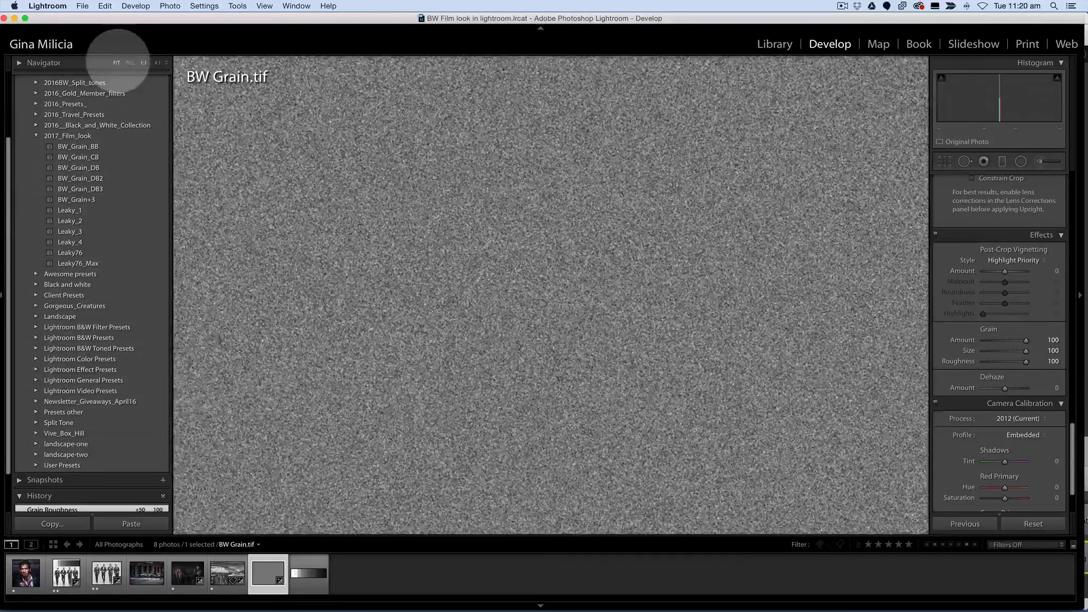
pyautogui.click(117, 62)
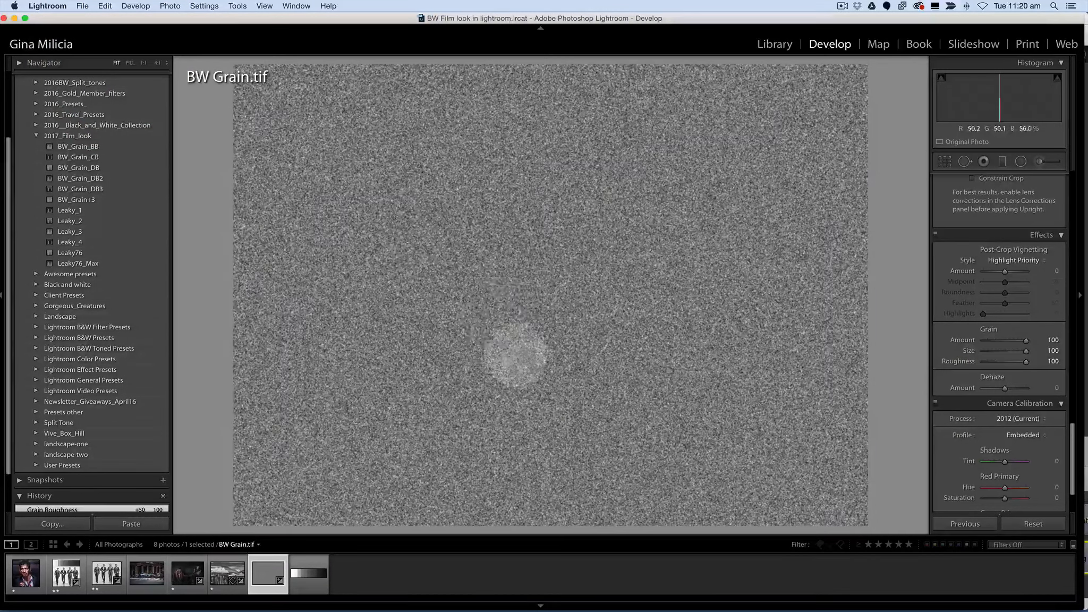
pyautogui.click(552, 344)
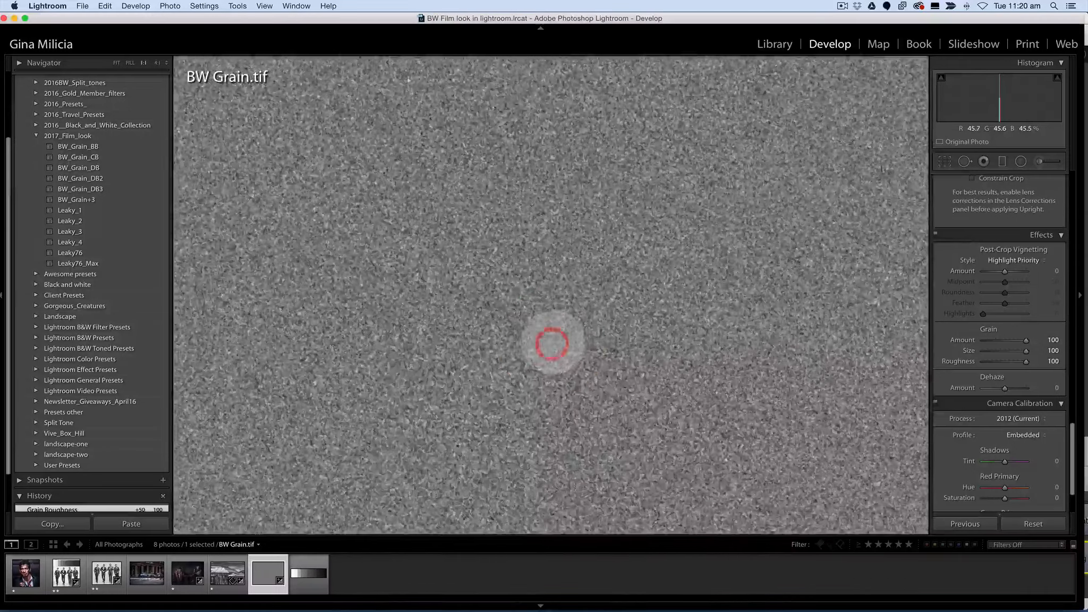
pyautogui.moveTo(577, 289); pyautogui.dragTo(606, 361)
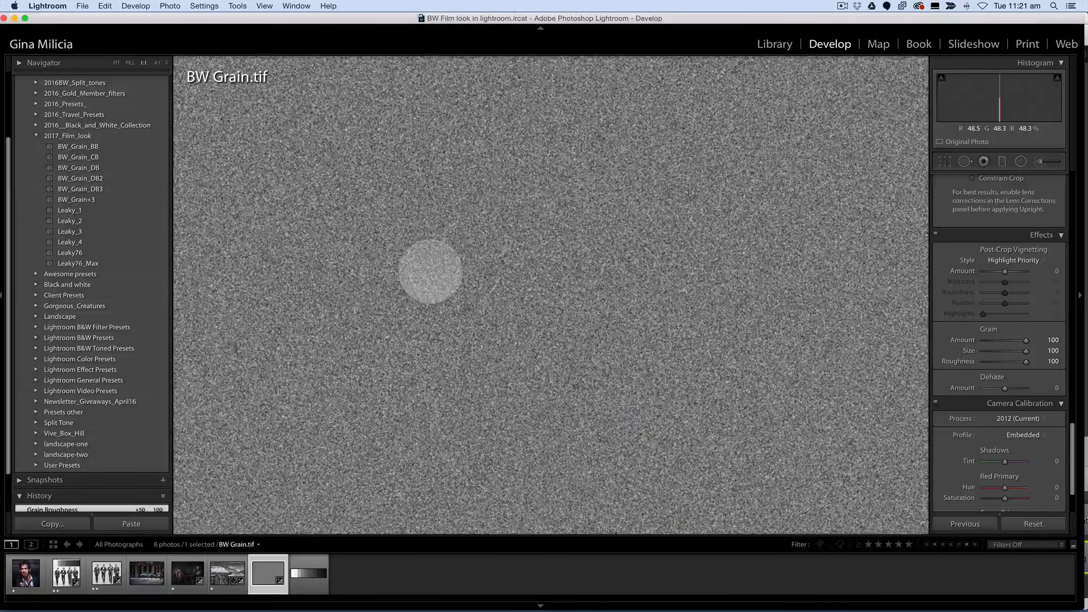
pyautogui.click(435, 271)
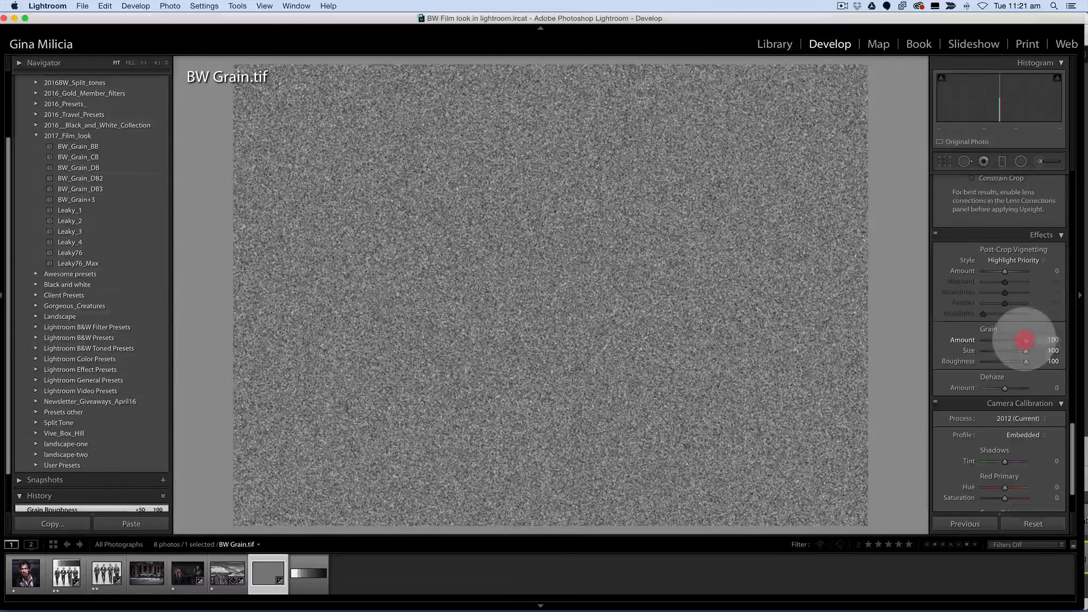
# Set Grain Roughness to 0, compare the texture at 1:1, and raise Roughness back to 100.
pyautogui.moveTo(1022, 339); pyautogui.dragTo(898, 359)
pyautogui.click(1025, 362)
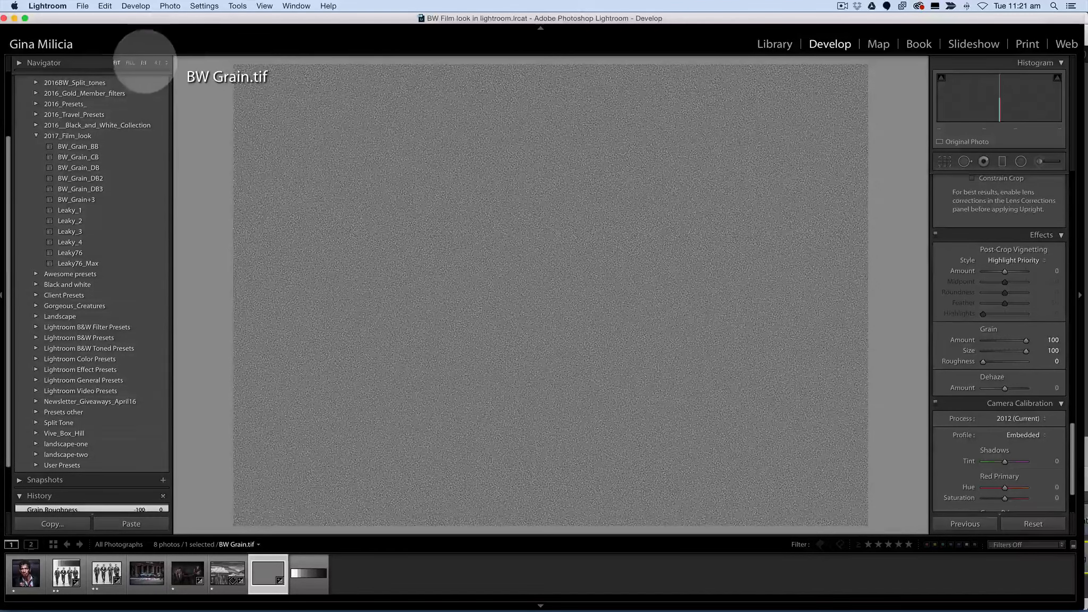
pyautogui.click(130, 63)
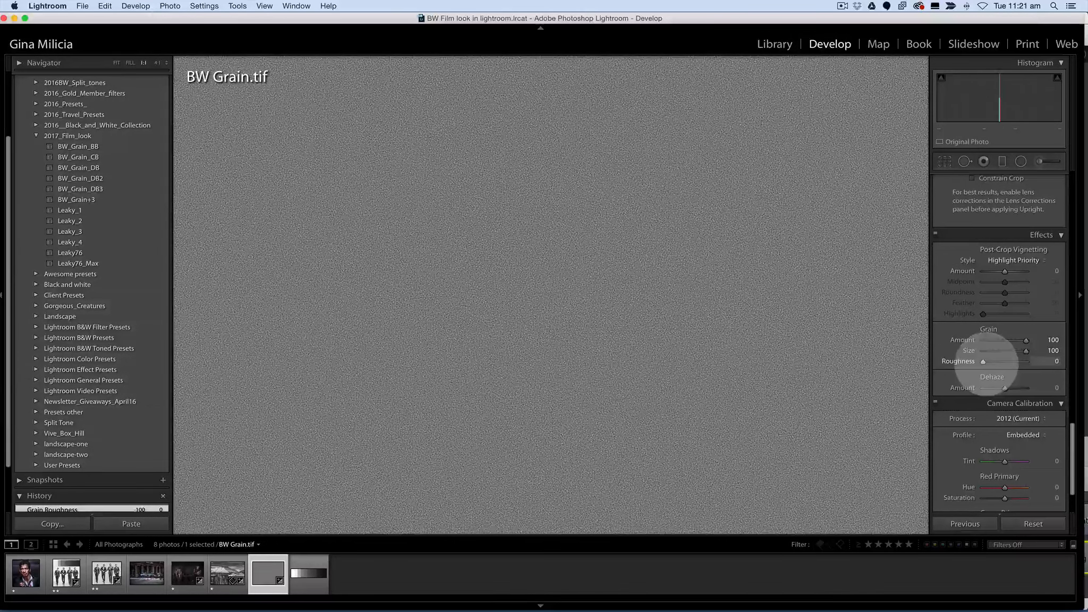
pyautogui.moveTo(983, 361); pyautogui.dragTo(1061, 365)
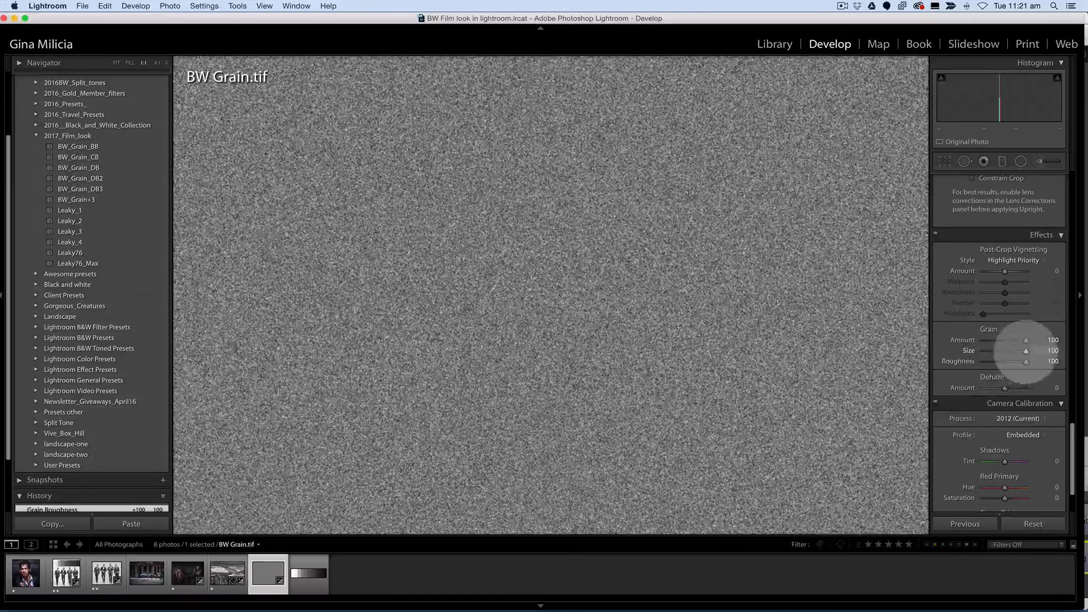
# Set Grain Size to 0, inspect the pattern at a magnification beyond 1:1, and raise Size back to 100.
pyautogui.click(1026, 351)
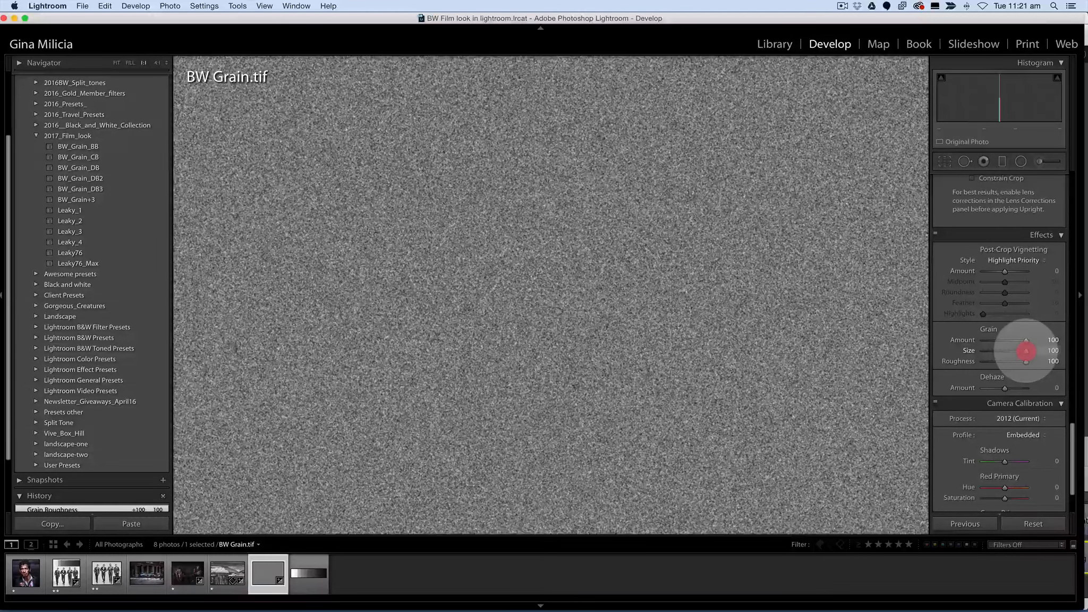
pyautogui.moveTo(1027, 351); pyautogui.dragTo(957, 342)
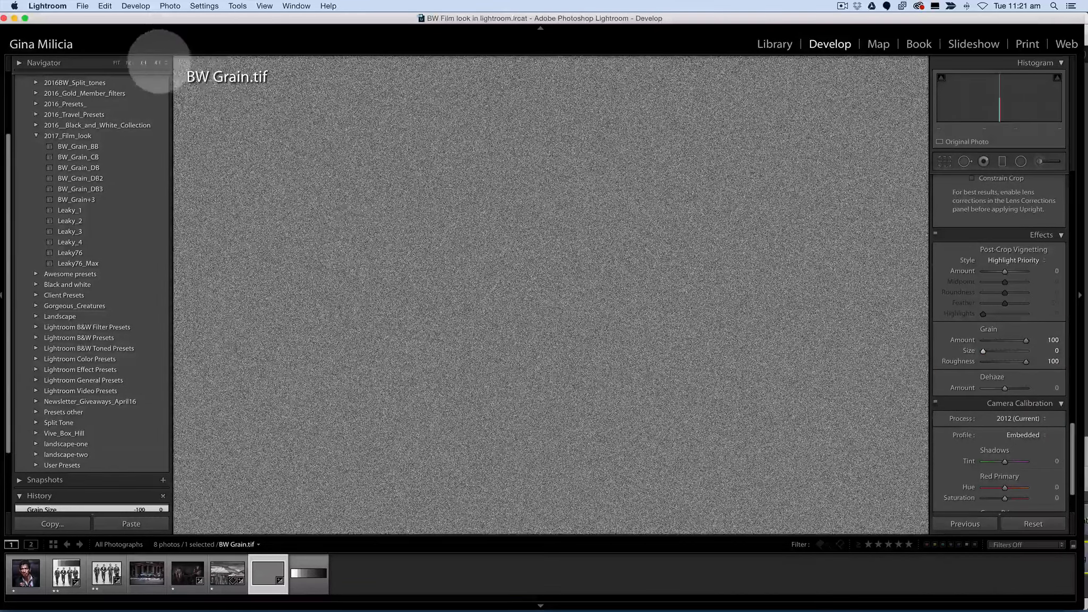
pyautogui.click(157, 63)
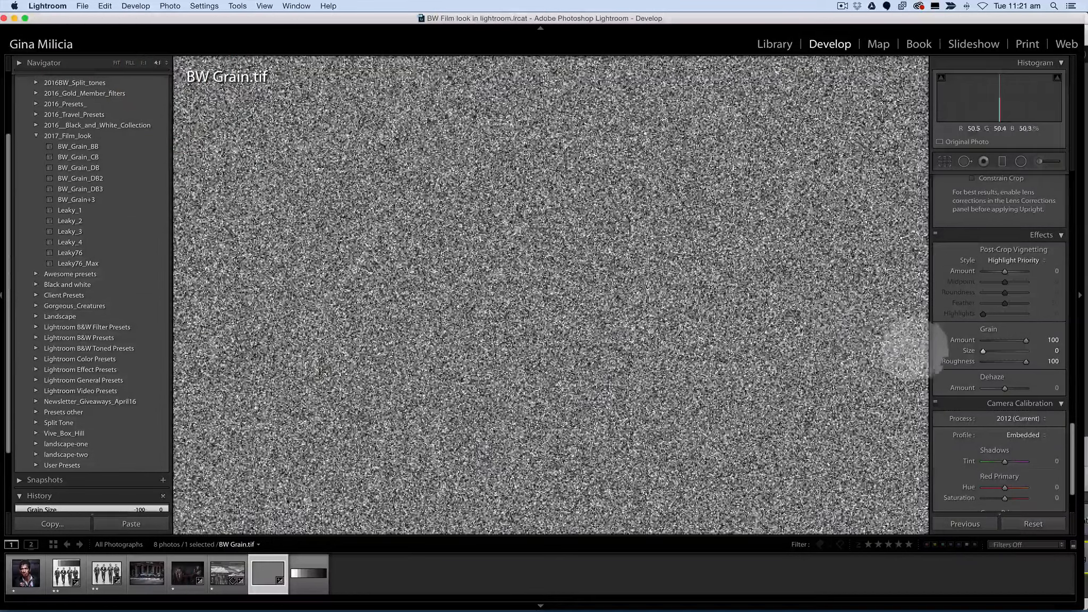
pyautogui.moveTo(983, 351); pyautogui.dragTo(1010, 352)
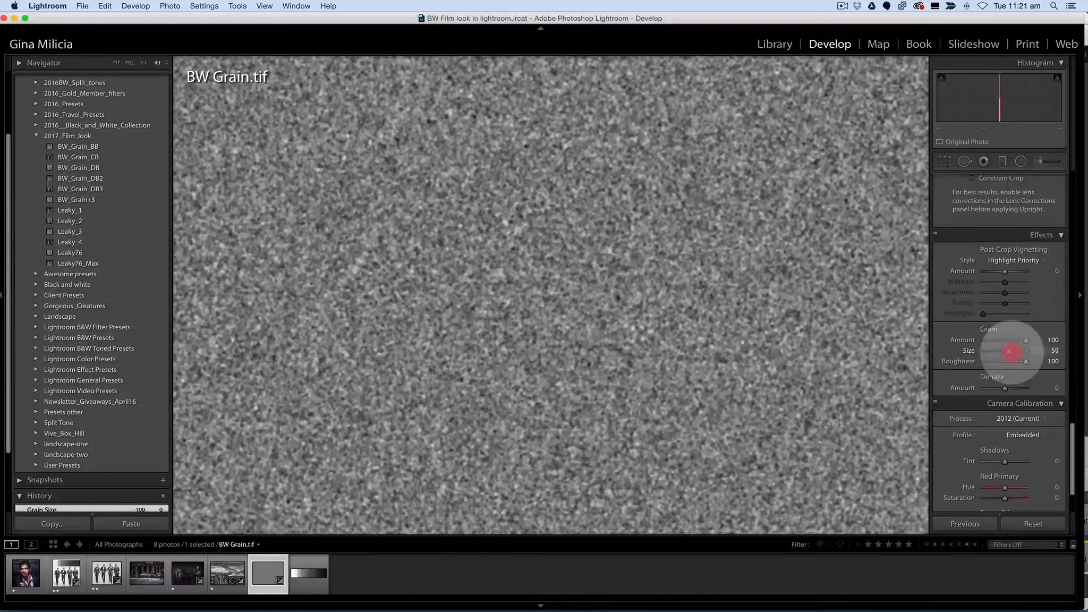
pyautogui.moveTo(1019, 352); pyautogui.dragTo(1038, 352)
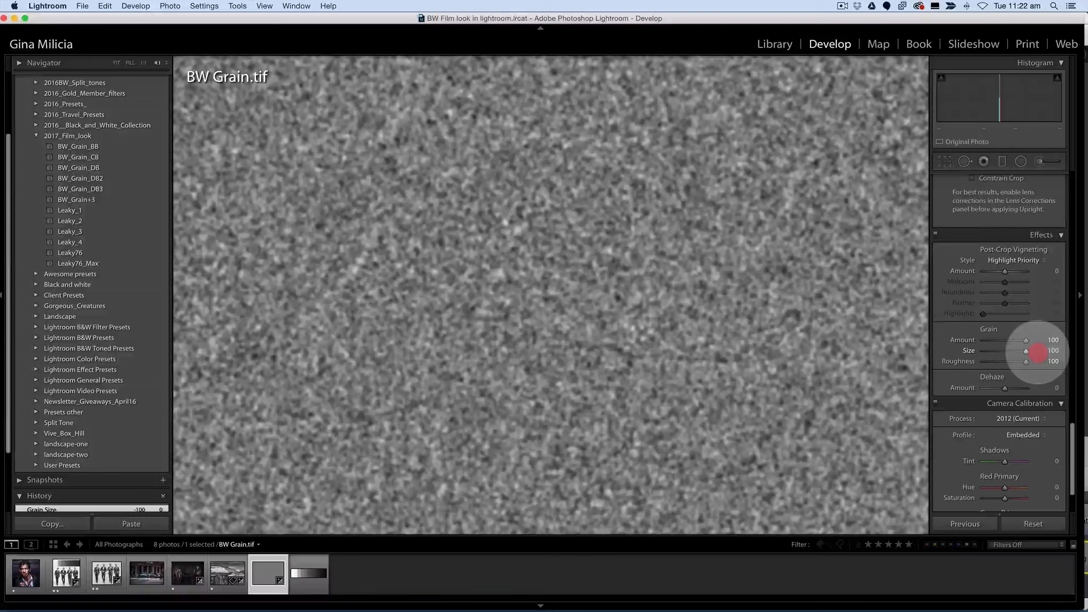
# Set both Grain Size and Roughness to 0 for comparison, and return both to 100.
pyautogui.moveTo(1037, 352)
pyautogui.mouseDown()
pyautogui.moveTo(978, 349)
pyautogui.moveTo(991, 360)
pyautogui.moveTo(951, 361)
pyautogui.mouseUp()
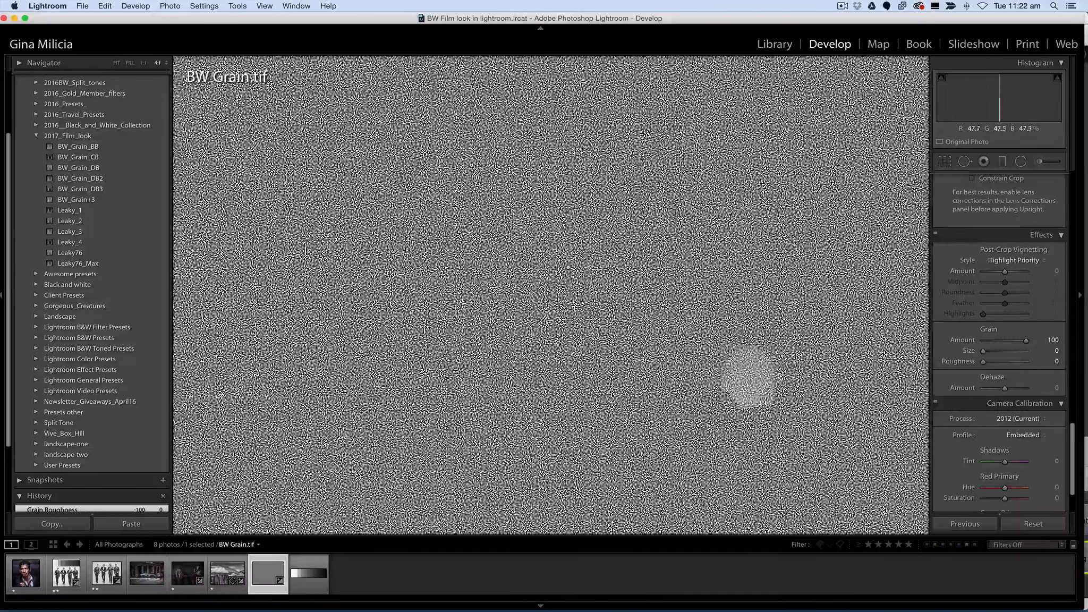
pyautogui.moveTo(983, 351); pyautogui.dragTo(1015, 351)
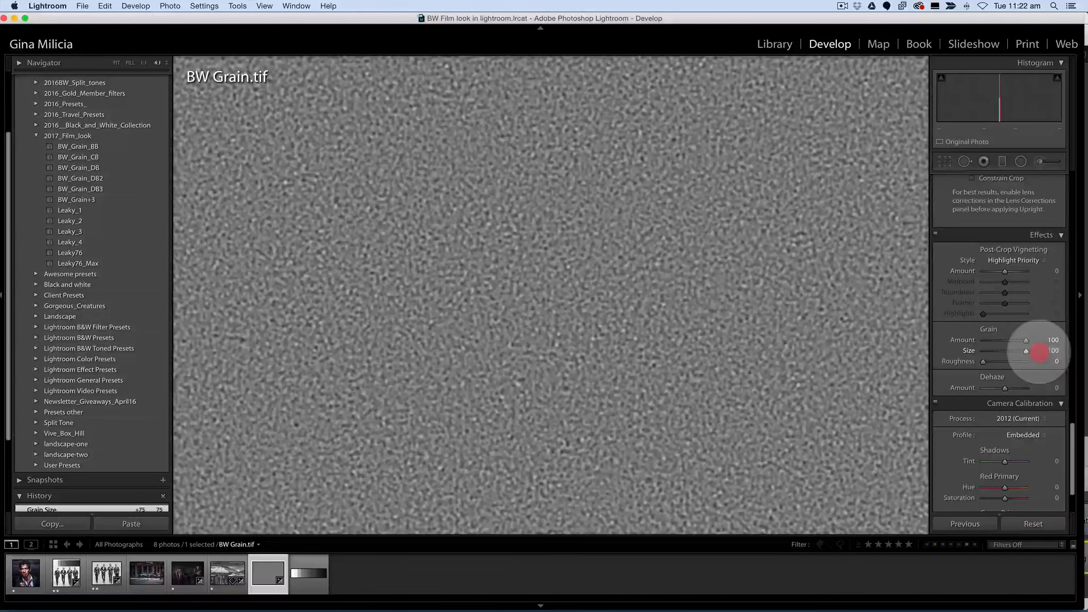
pyautogui.moveTo(1040, 352)
pyautogui.mouseDown()
pyautogui.moveTo(998, 350)
pyautogui.moveTo(1033, 352)
pyautogui.moveTo(993, 362)
pyautogui.moveTo(1026, 362)
pyautogui.mouseUp()
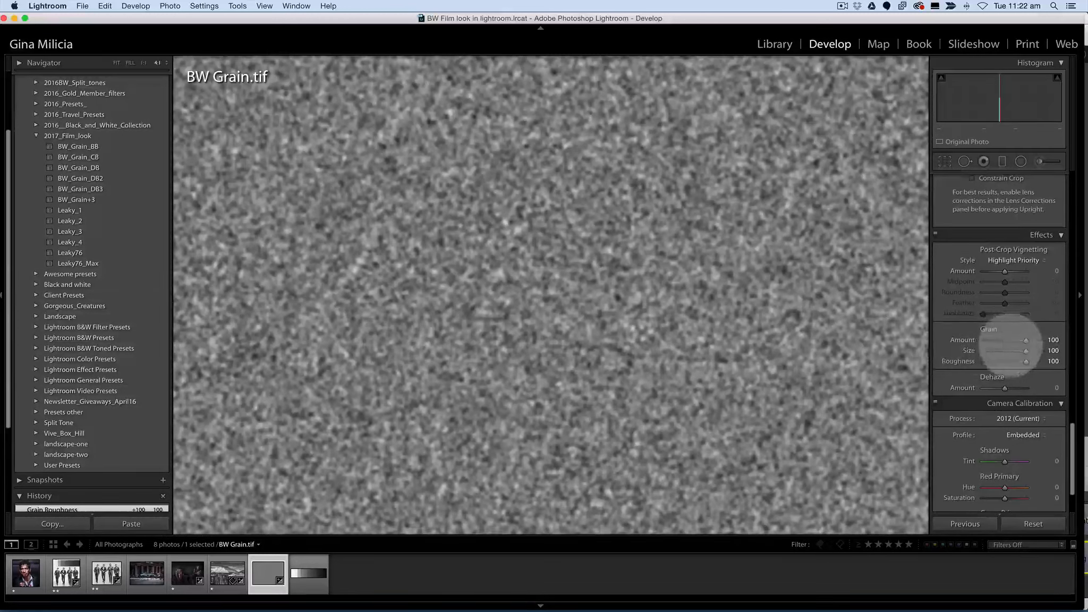
# Reduce the grain to Amount 10, Size 15 and Roughness 19, and inspect the subtle pattern magnified.
pyautogui.click(560, 324)
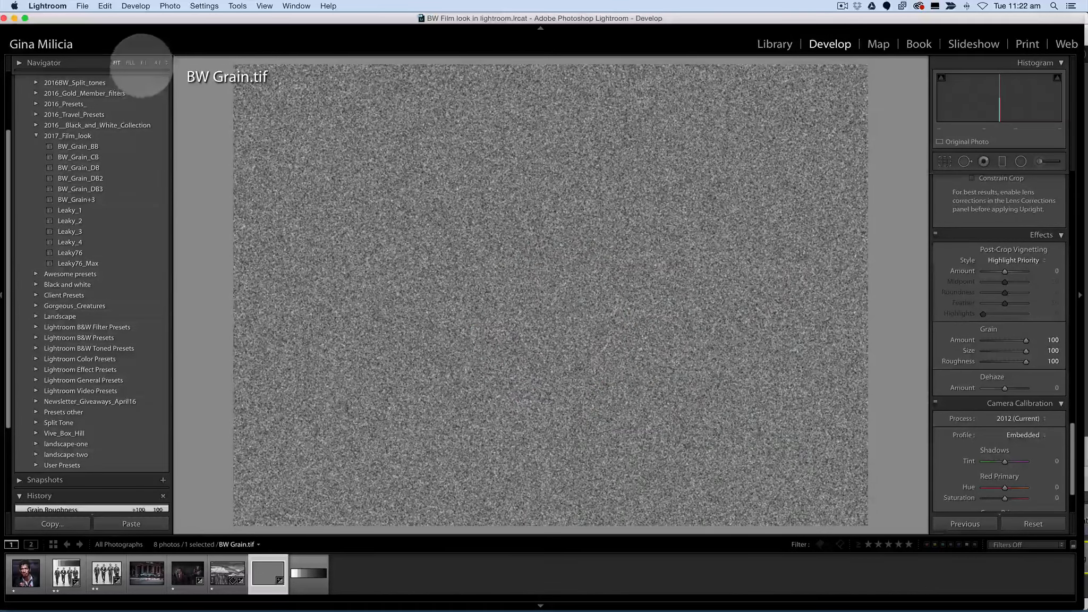
pyautogui.click(143, 62)
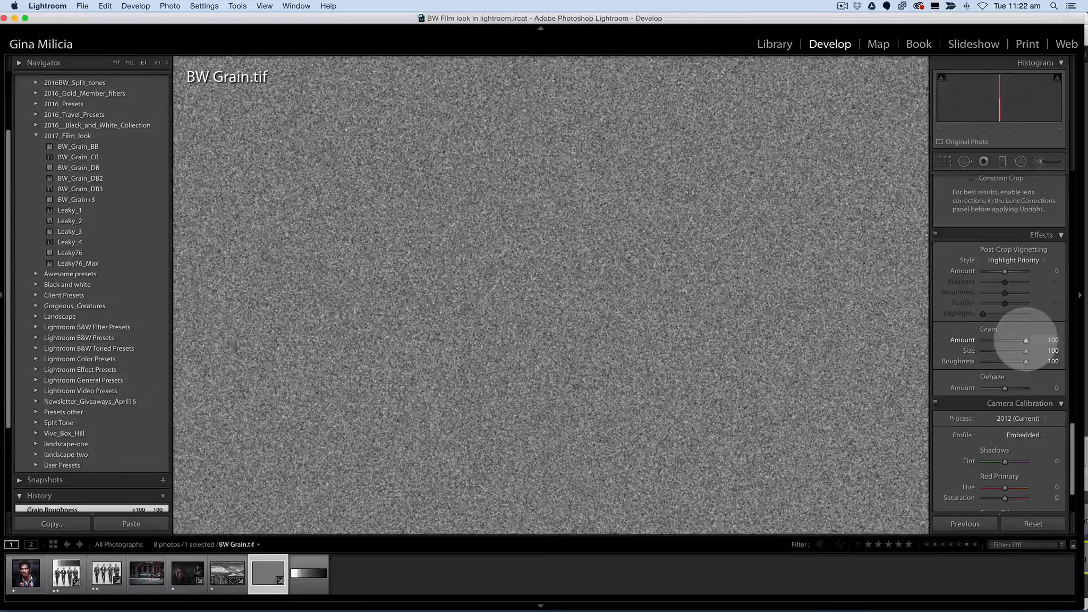
pyautogui.click(1026, 340)
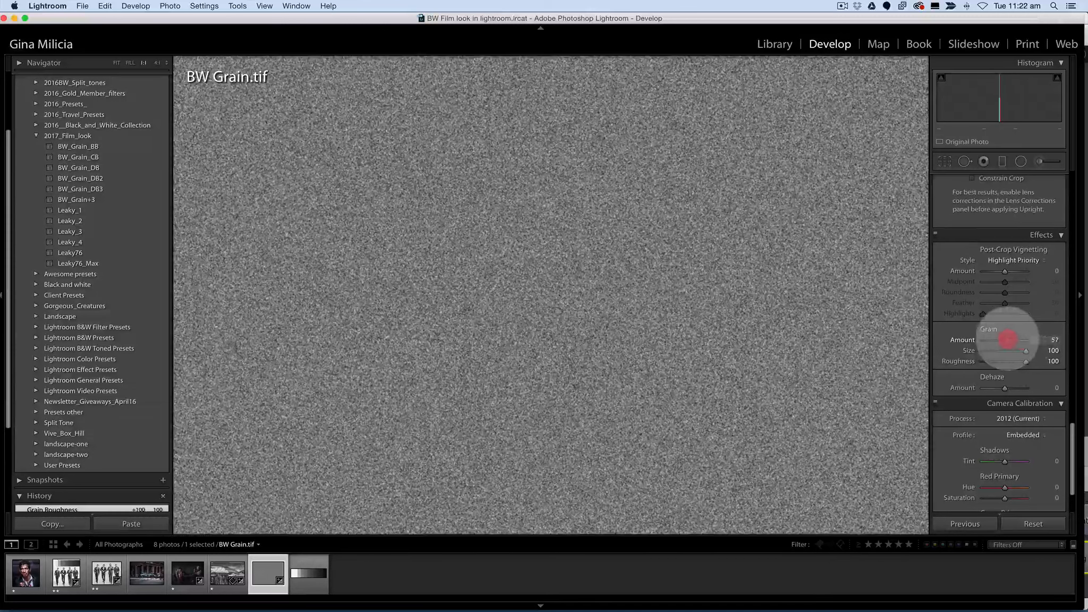
pyautogui.moveTo(1008, 338); pyautogui.dragTo(990, 340)
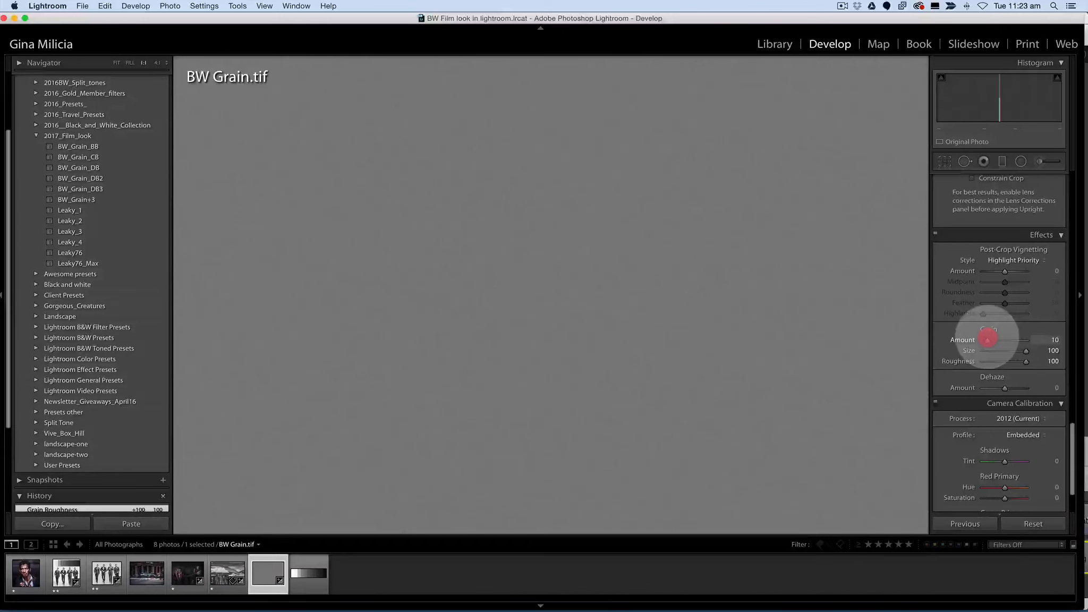
pyautogui.moveTo(988, 339)
pyautogui.mouseDown()
pyautogui.moveTo(1026, 352)
pyautogui.moveTo(987, 350)
pyautogui.mouseUp()
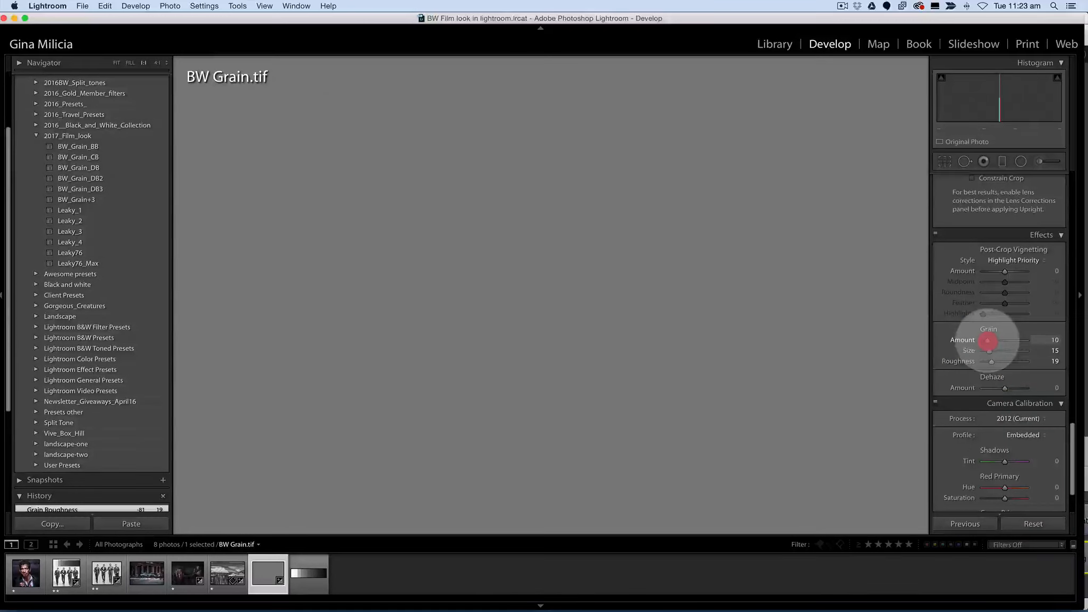
pyautogui.click(157, 63)
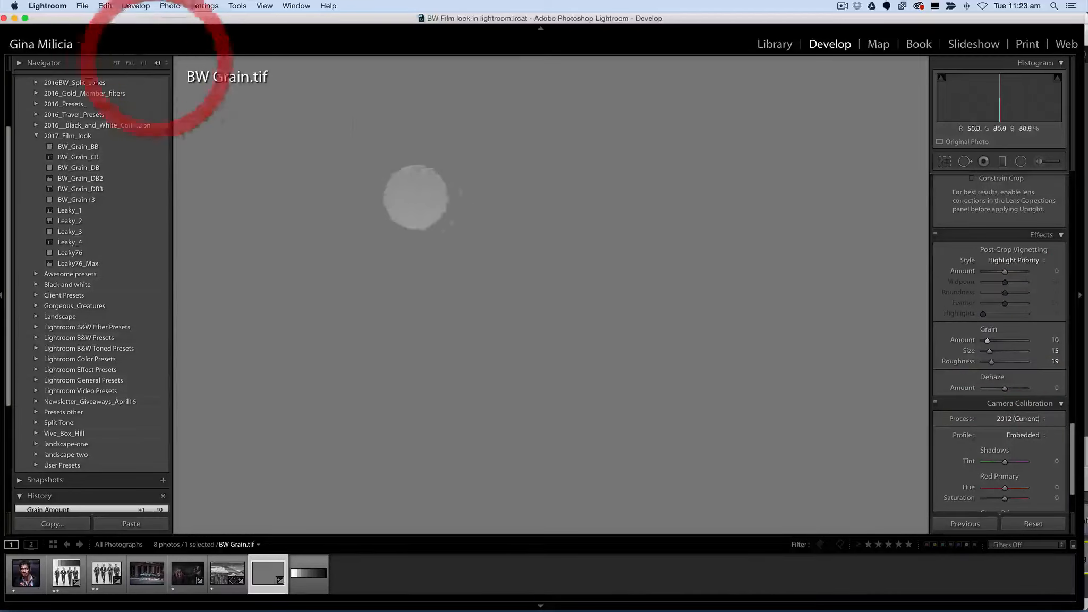
pyautogui.click(515, 228)
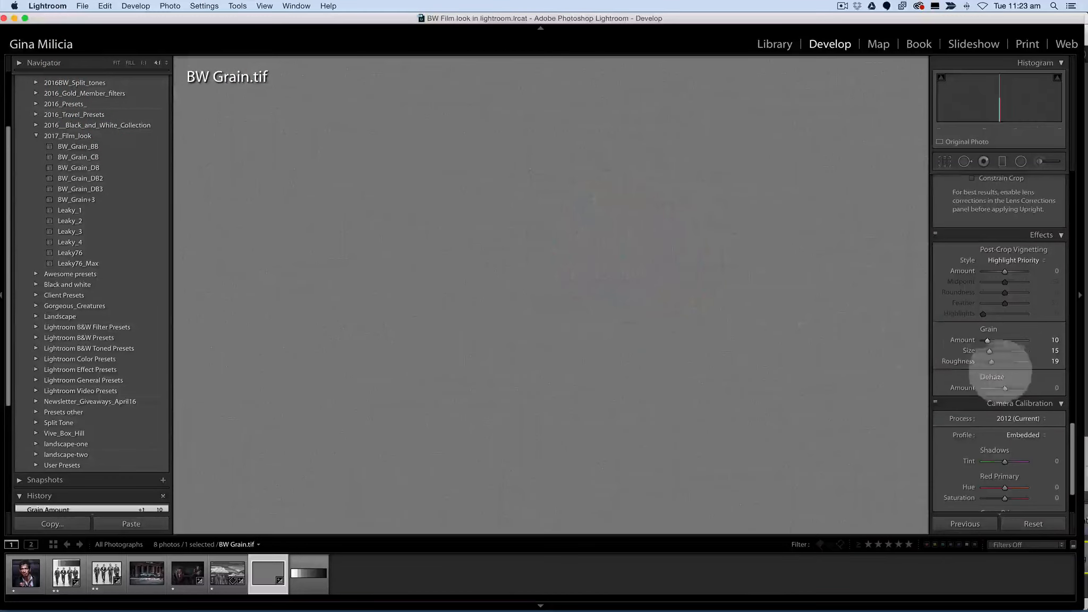
# Strengthen the grain on BW Grain.tif to Amount 47 and Size 24, with Roughness at 42.
pyautogui.moveTo(989, 351); pyautogui.dragTo(992, 351)
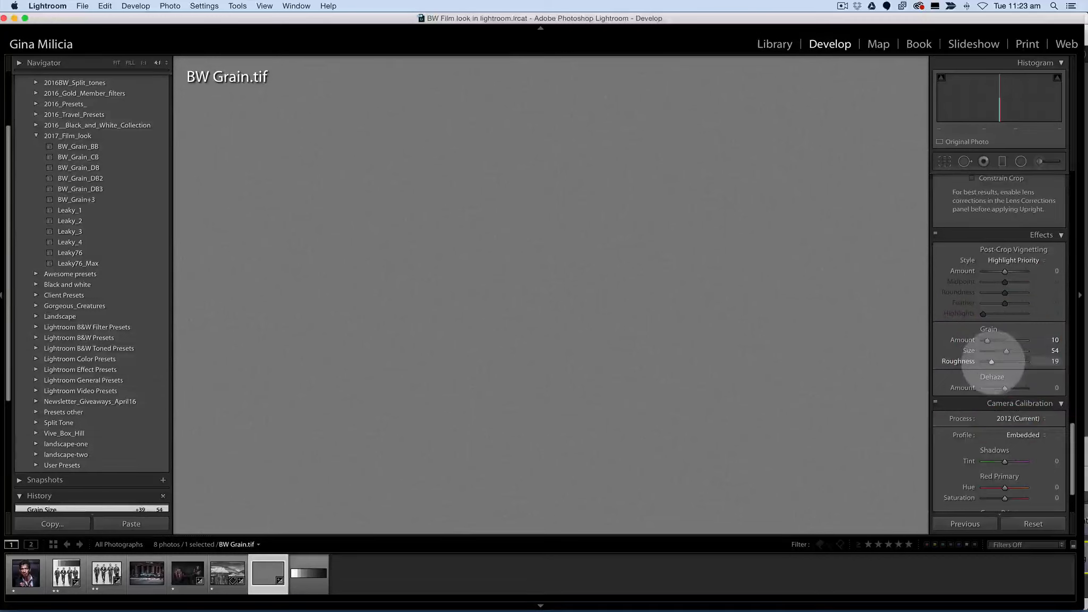
pyautogui.moveTo(999, 361)
pyautogui.mouseDown()
pyautogui.moveTo(1013, 361)
pyautogui.moveTo(988, 340)
pyautogui.moveTo(1022, 361)
pyautogui.moveTo(993, 340)
pyautogui.moveTo(1003, 340)
pyautogui.moveTo(993, 351)
pyautogui.mouseUp()
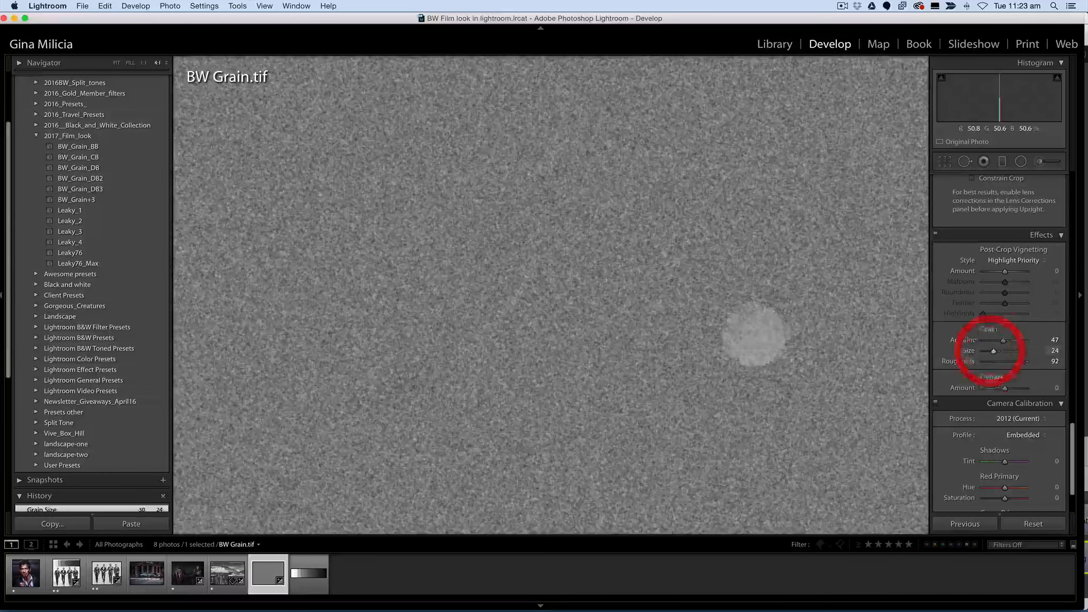
pyautogui.click(752, 334)
pyautogui.click(752, 333)
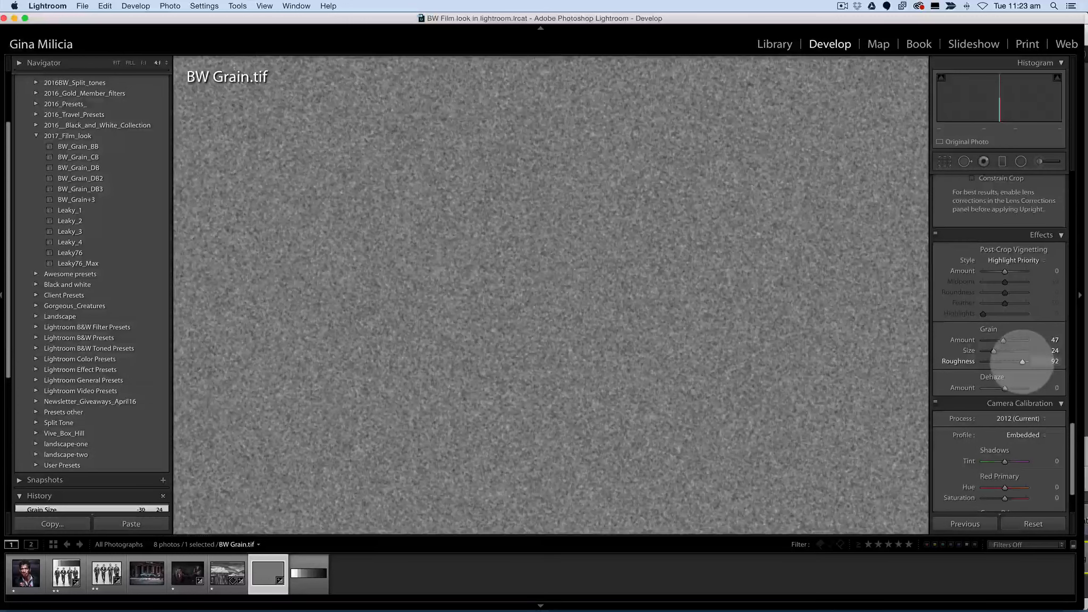
pyautogui.moveTo(1021, 361); pyautogui.dragTo(997, 361)
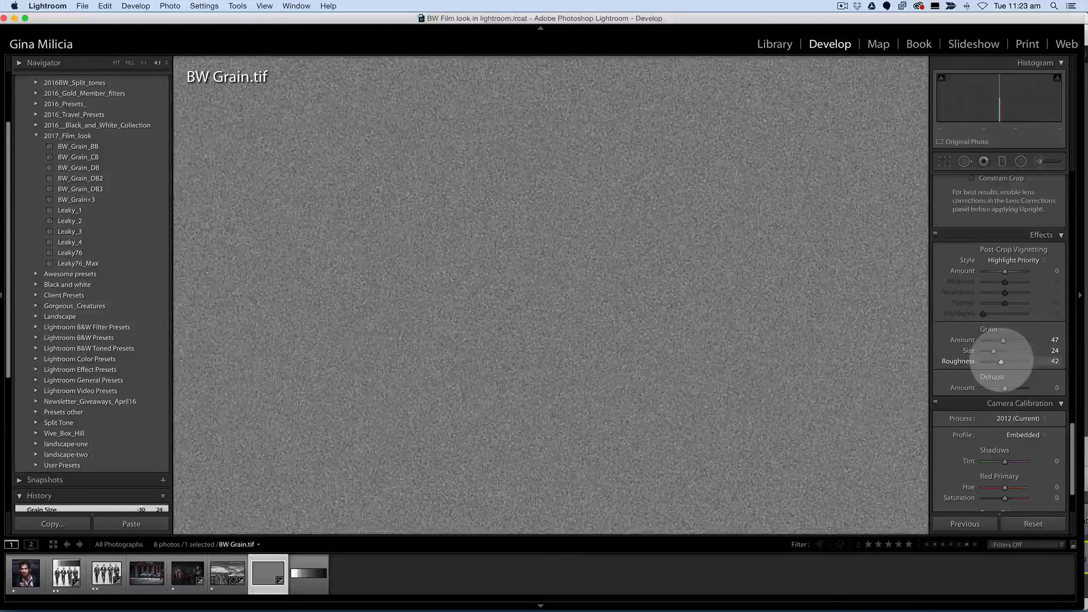
# Switch to UB14_4shot GS.jpg and add grain with Amount 12, Size 7 and Roughness 74, checking it on a magnified face.
pyautogui.moveTo(1001, 361); pyautogui.dragTo(1001, 361)
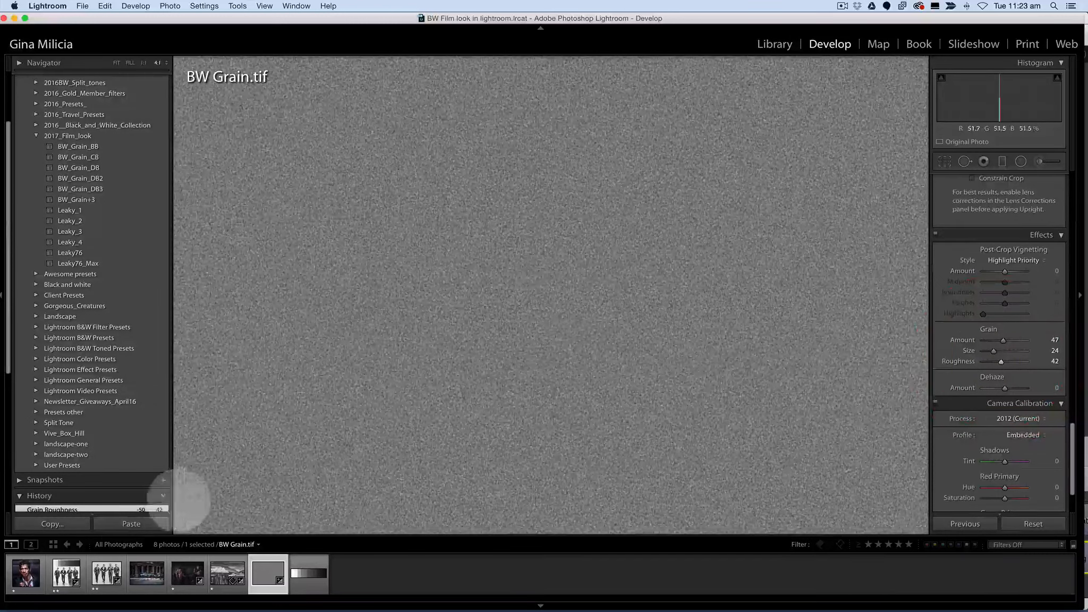
pyautogui.click(66, 573)
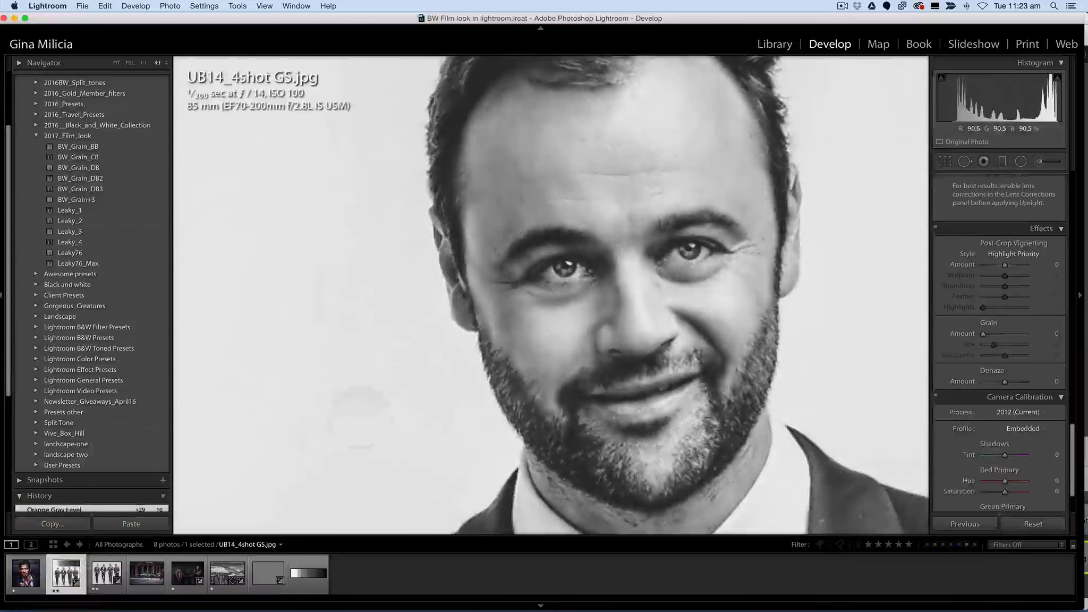
pyautogui.click(439, 190)
pyautogui.moveTo(566, 322)
pyautogui.mouseDown()
pyautogui.moveTo(534, 326)
pyautogui.moveTo(547, 330)
pyautogui.mouseUp()
pyautogui.moveTo(983, 333); pyautogui.dragTo(1010, 355)
pyautogui.moveTo(1000, 334); pyautogui.dragTo(1013, 355)
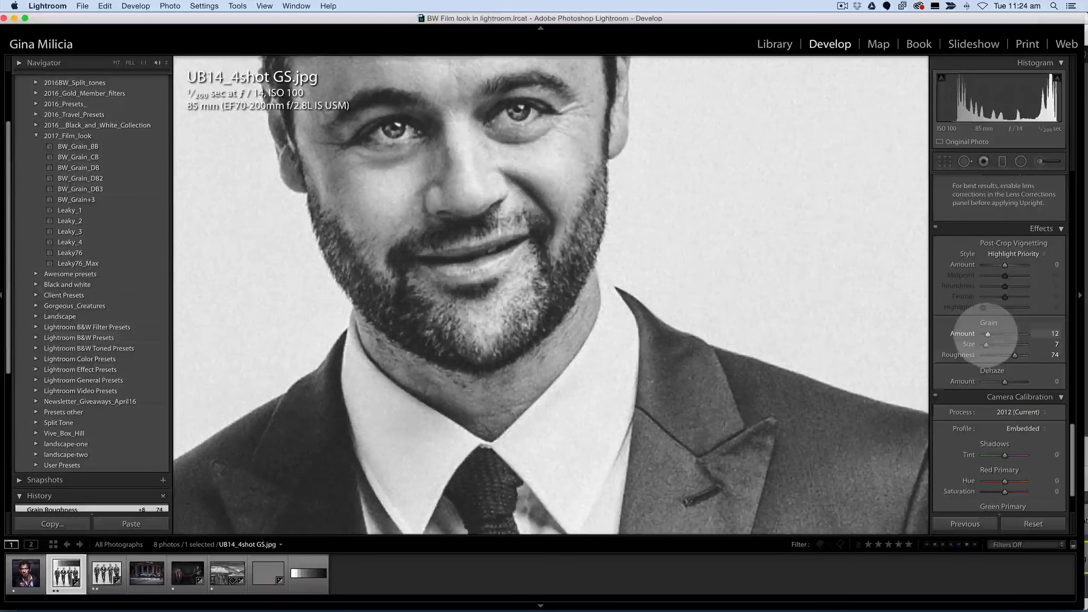
# Refine the grain on the four-man photo to Amount 14 and Size 2, and return to the full image.
pyautogui.moveTo(988, 334)
pyautogui.mouseDown()
pyautogui.moveTo(999, 344)
pyautogui.moveTo(987, 344)
pyautogui.mouseUp()
pyautogui.moveTo(497, 236); pyautogui.dragTo(619, 360)
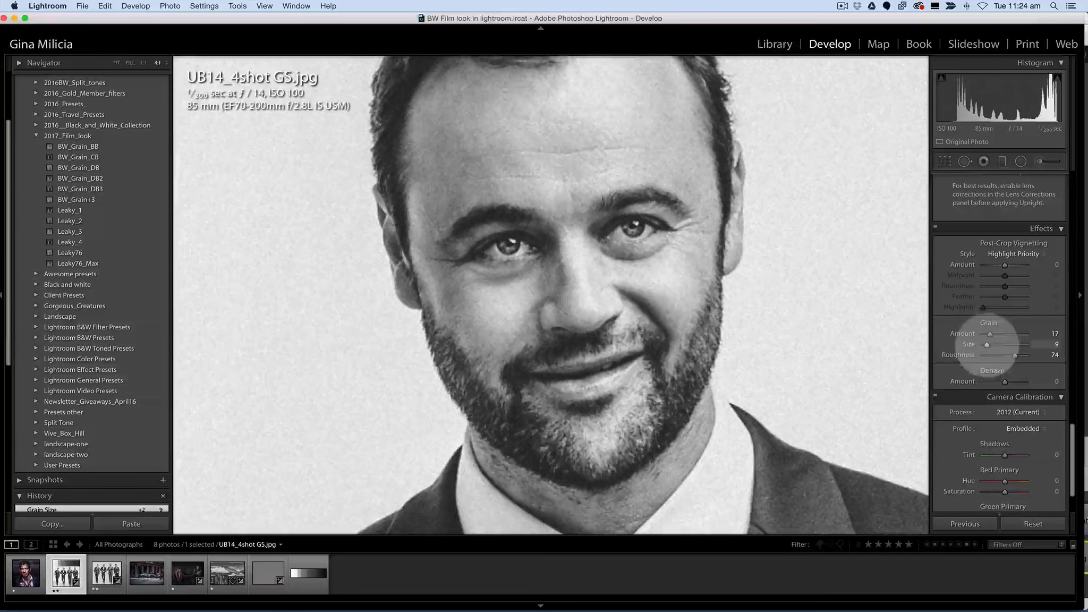
pyautogui.moveTo(987, 344); pyautogui.dragTo(988, 334)
pyautogui.click(736, 368)
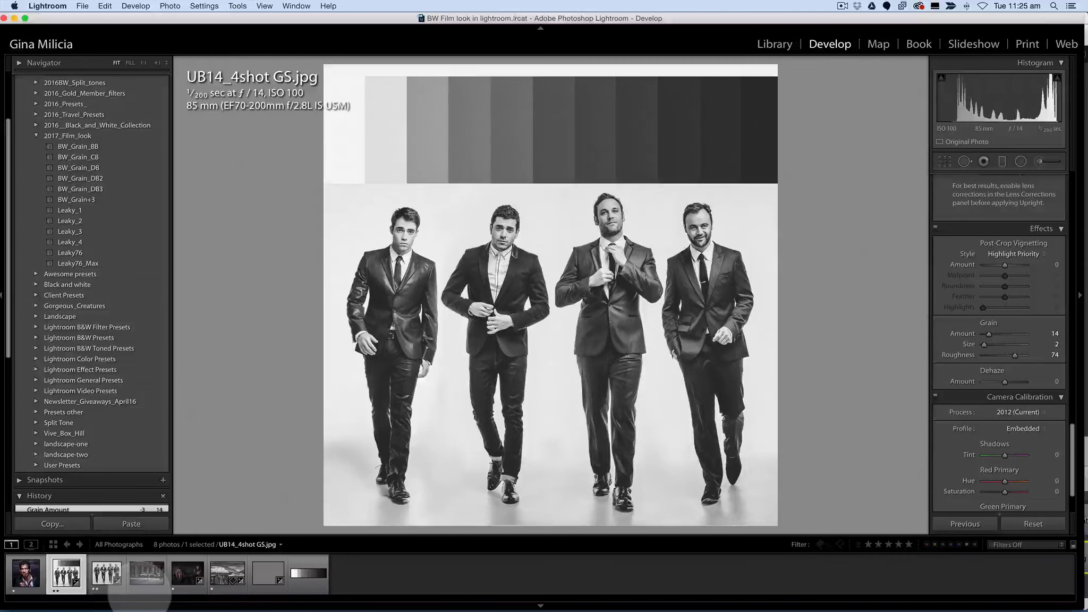
# Try the BW_Grain_DB2 preset on the colour portrait of the bloodied man, and replace it with BW_Grain_DB3.
pyautogui.click(26, 585)
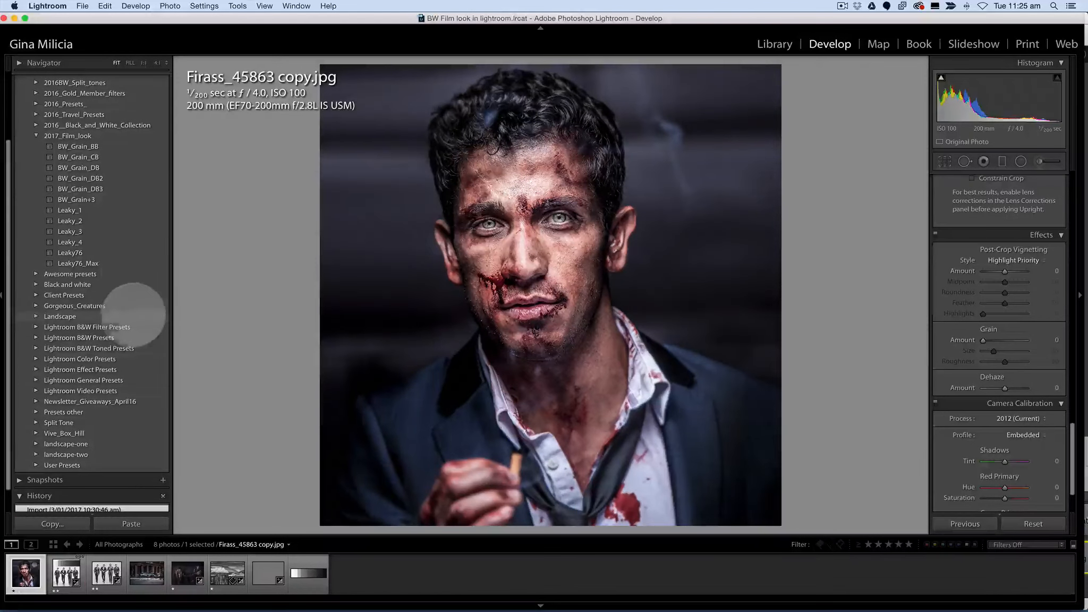
pyautogui.scroll(1, 122, 236)
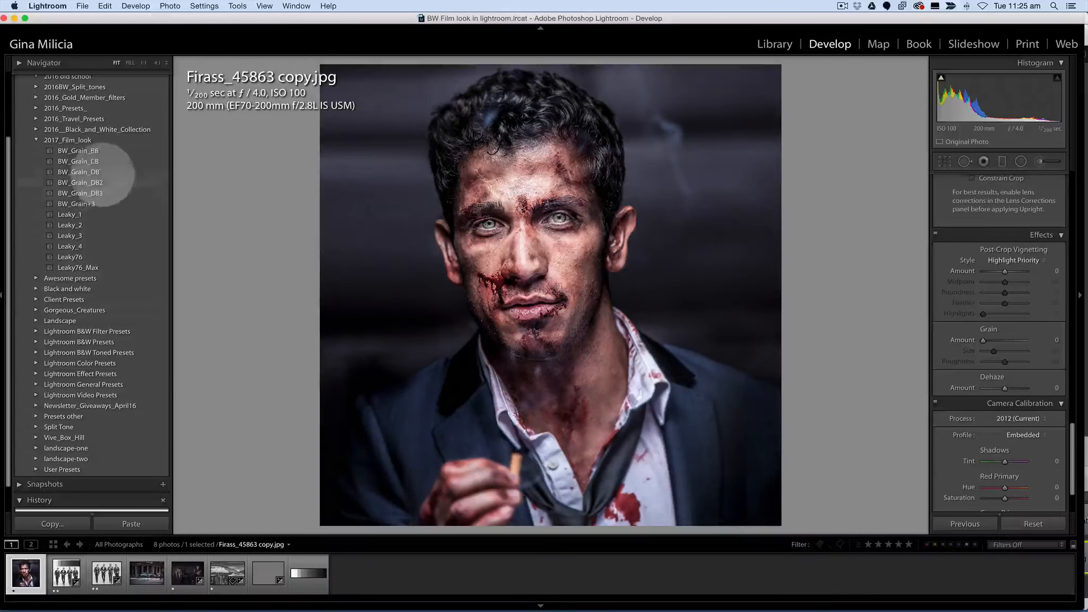
pyautogui.click(101, 182)
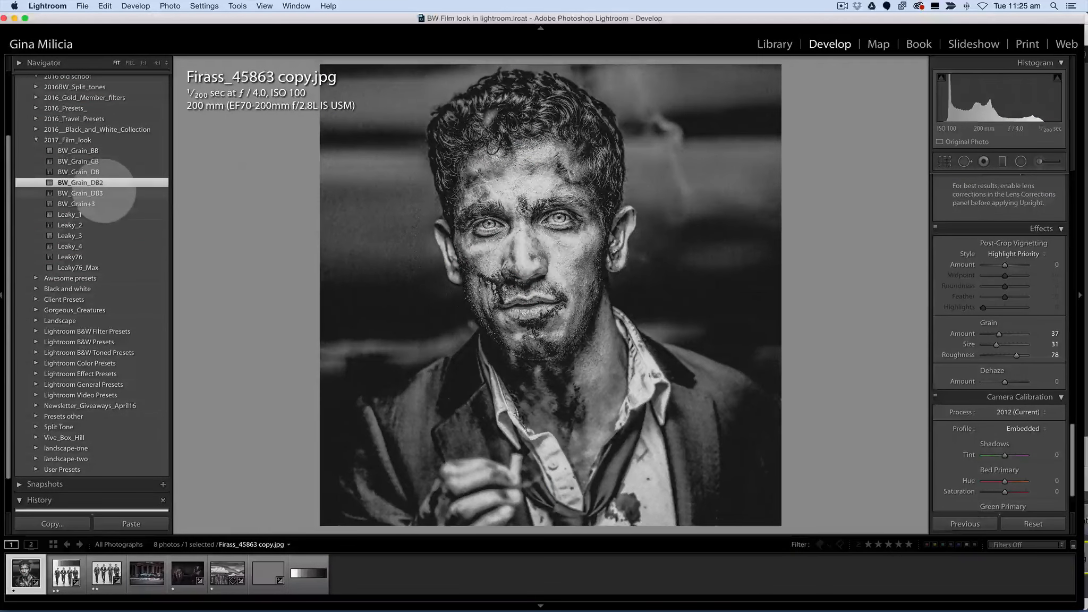
pyautogui.click(103, 193)
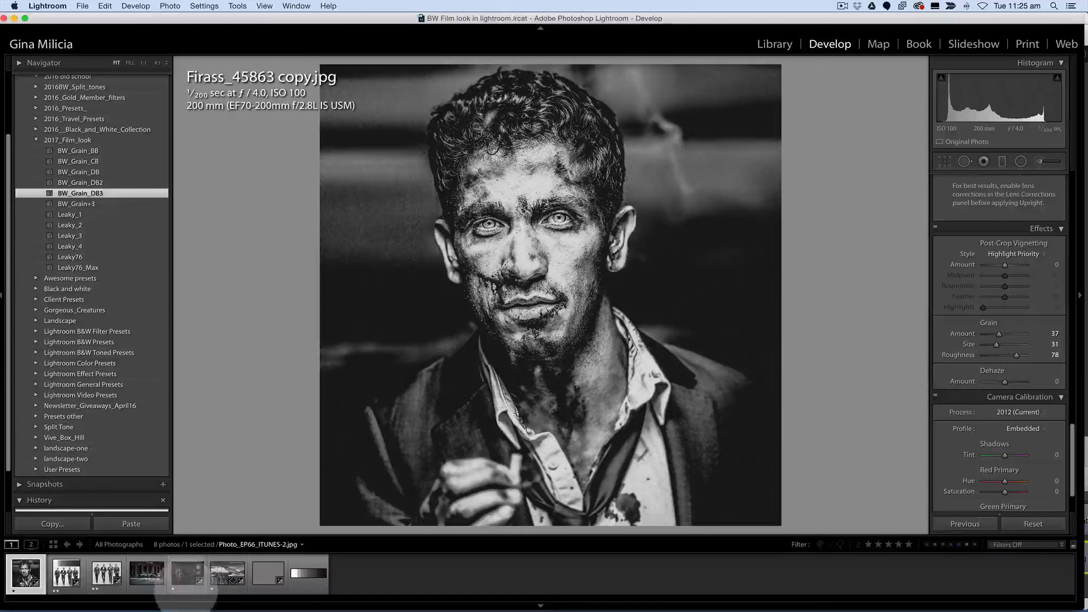
# Open Photo_EP66_ITUNES-2.jpg, apply the BW_Grain_DB3 preset for comparison, and switch it to BW_Grain_DB2.
pyautogui.click(187, 575)
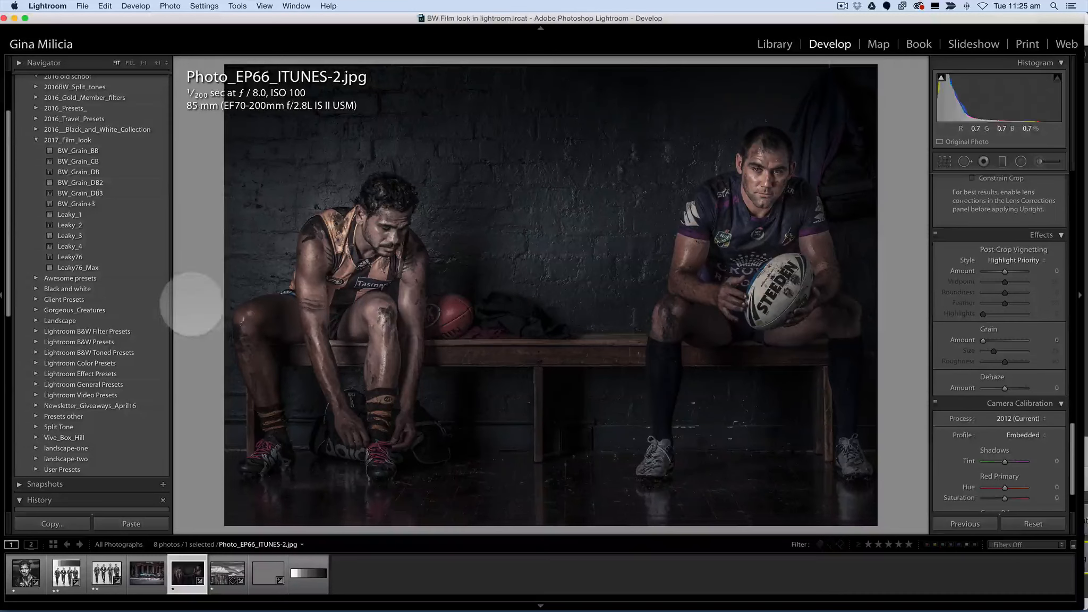
pyautogui.click(105, 193)
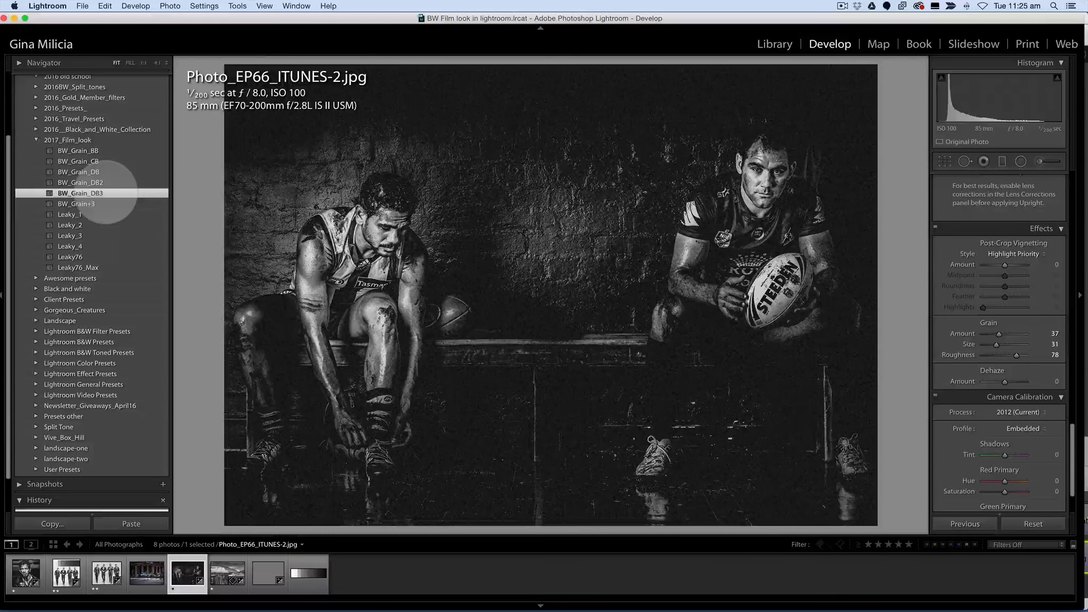
pyautogui.click(101, 182)
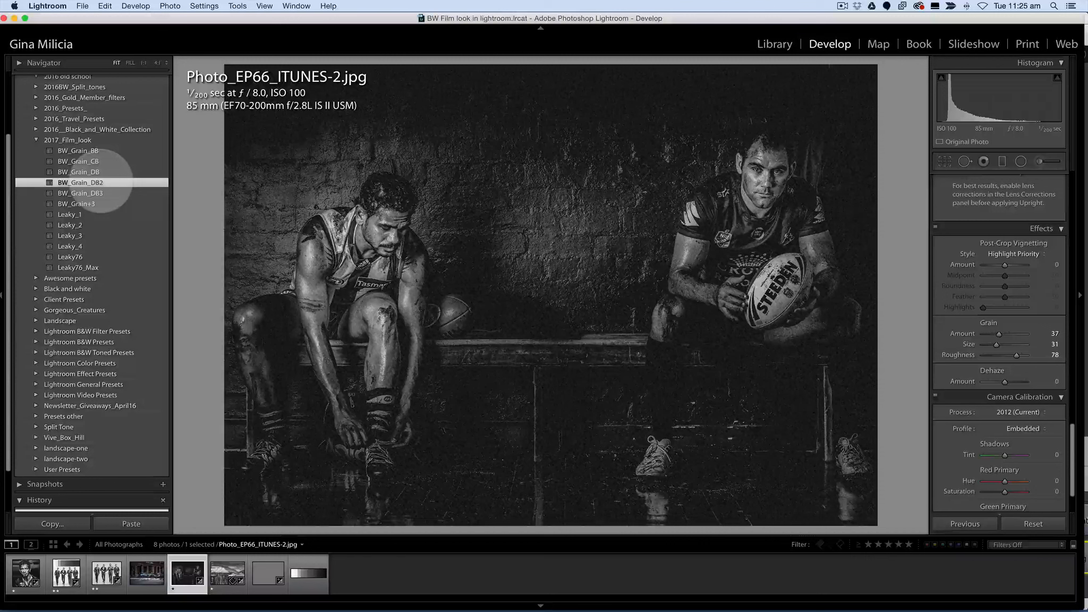
# Try the light-leak presets Leaky_4 and Leaky_3 on the two-player photo, and finish with Leaky_2.
pyautogui.click(67, 246)
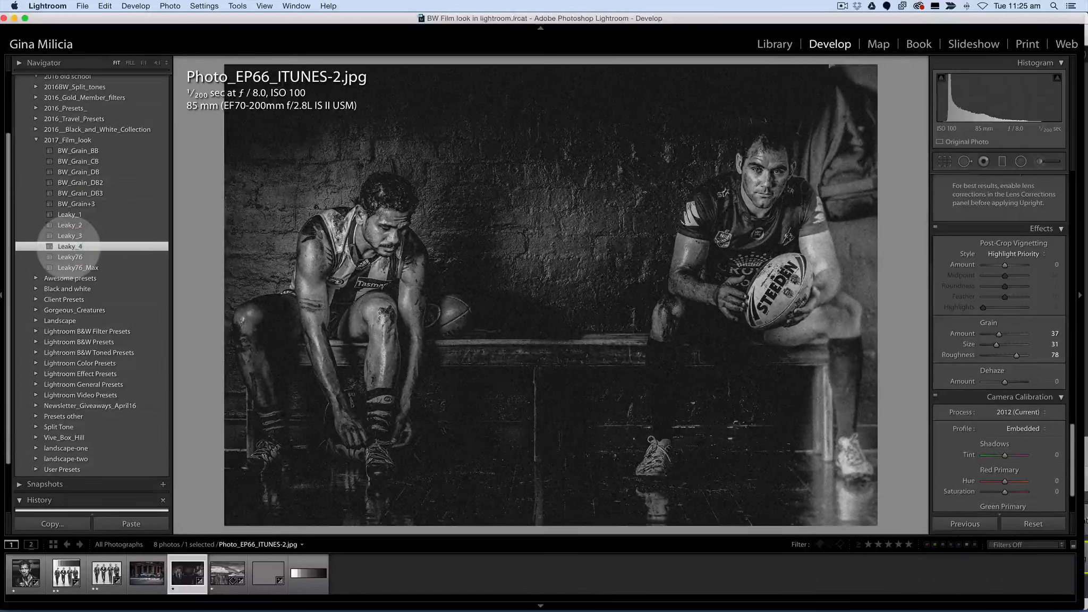
pyautogui.click(70, 235)
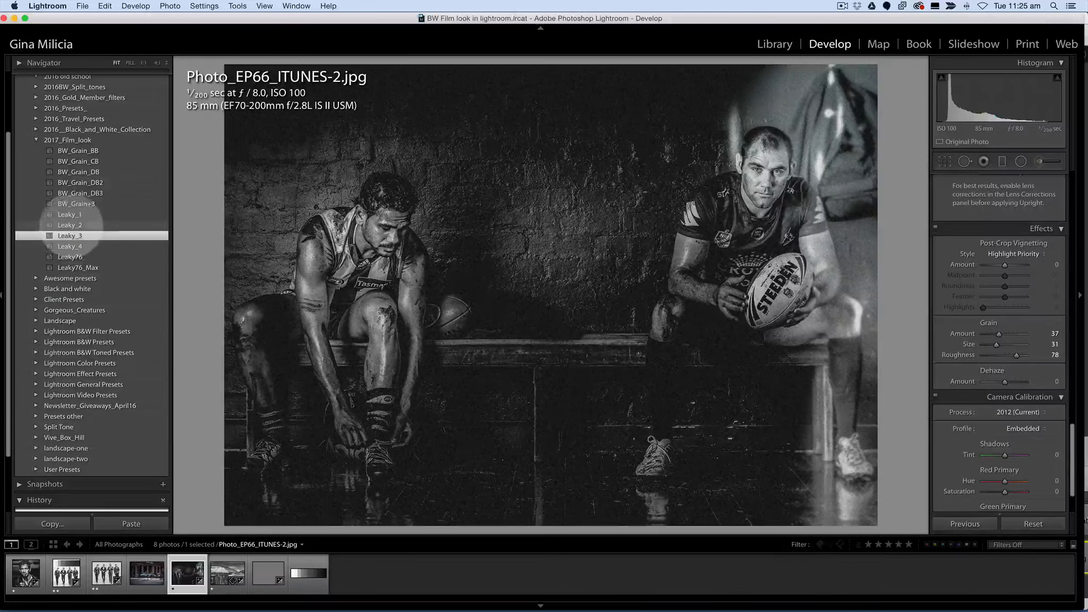
pyautogui.click(70, 225)
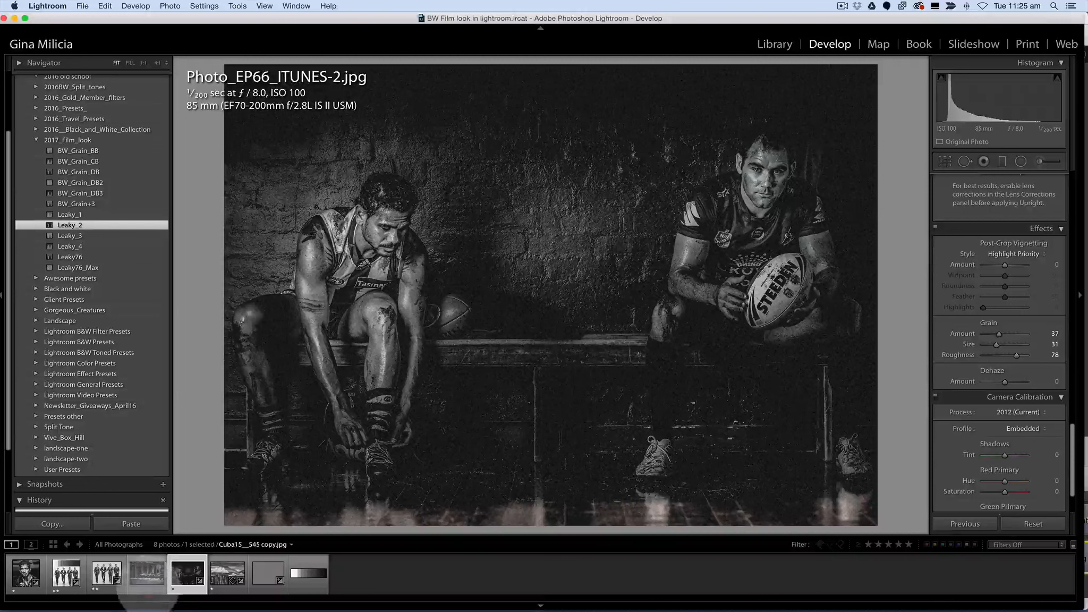
# Apply the BW_Grain_DB3 preset to the street photo Cuba15__545 copy.jpg.
pyautogui.click(147, 571)
pyautogui.click(81, 193)
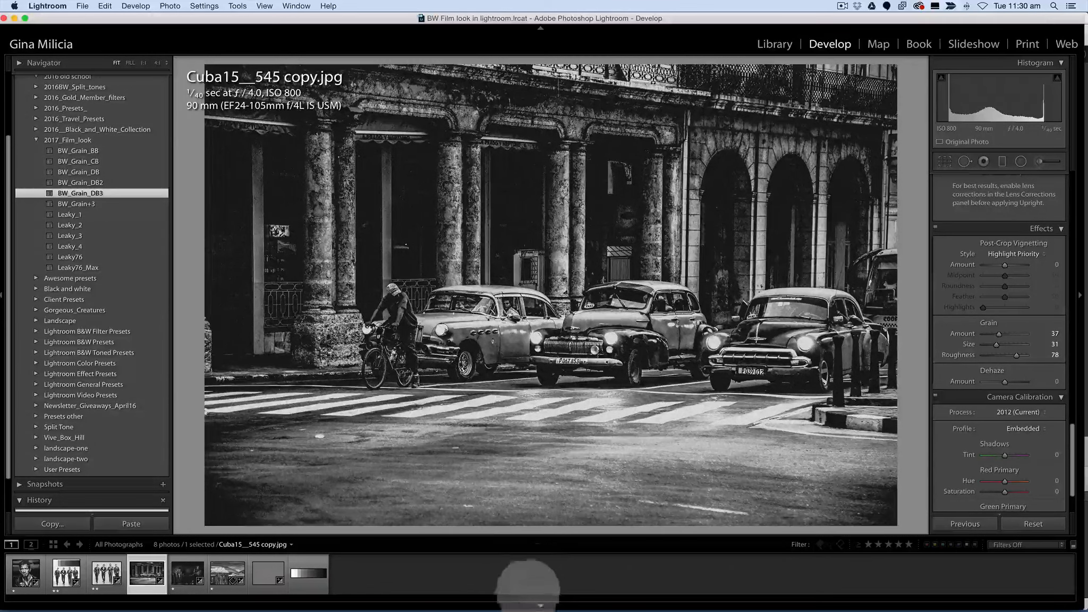
pyautogui.scroll(5, 96, 109)
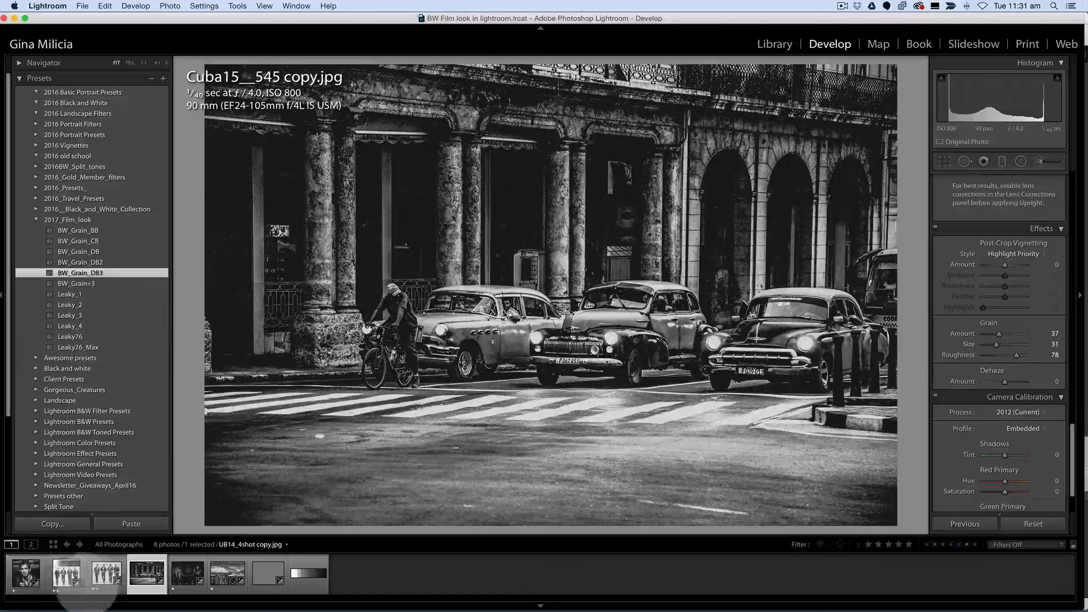
# Return to UB14_4shot GS.jpg, magnify a face, and set the Grain Amount to 13.
pyautogui.click(66, 573)
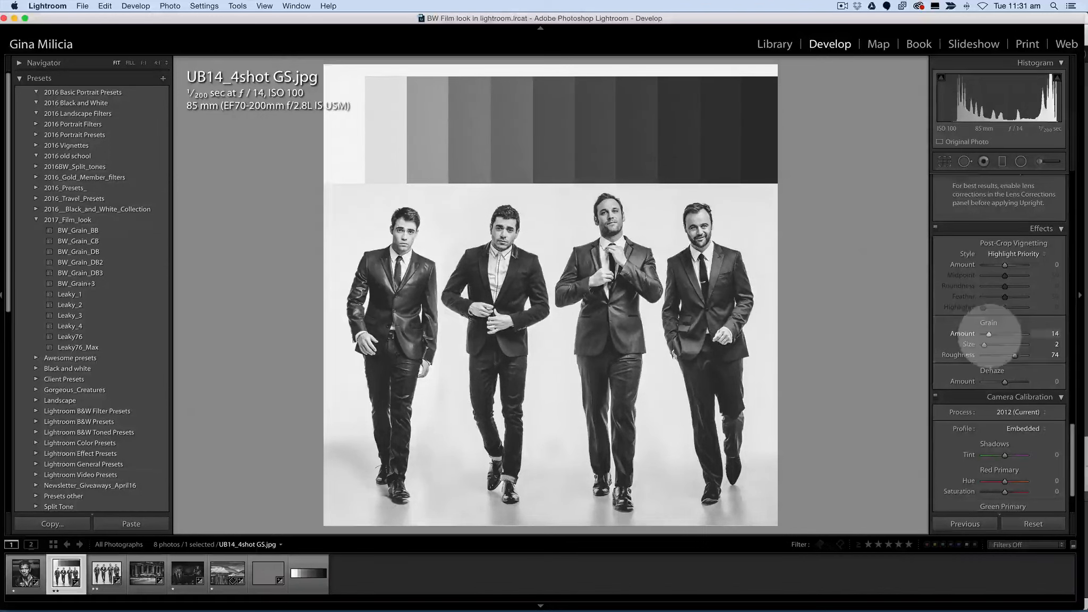
pyautogui.scroll(5, 990, 319)
pyautogui.scroll(-5, 991, 319)
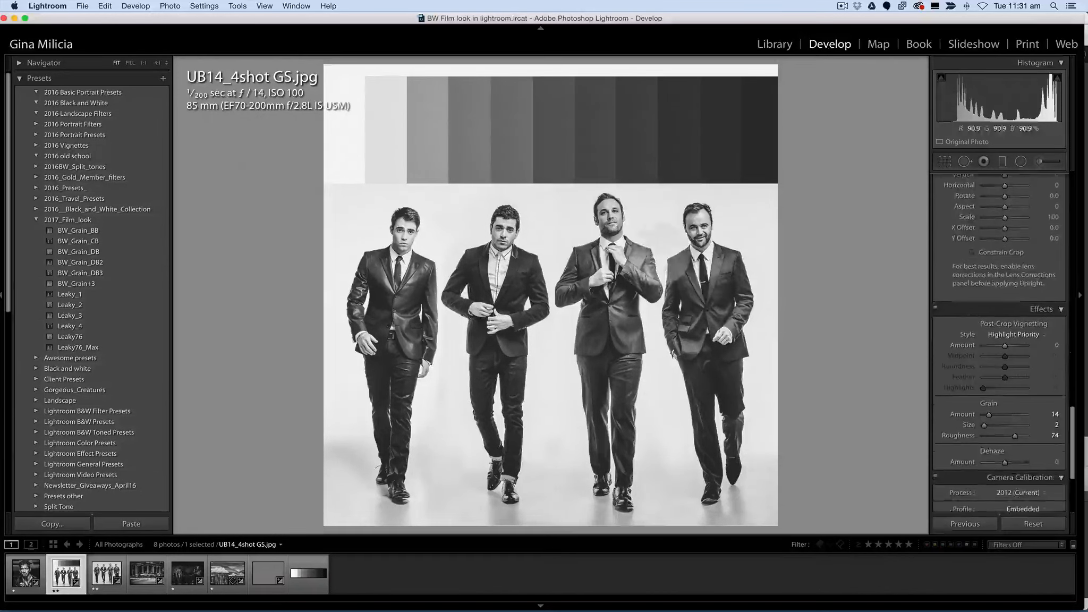
pyautogui.click(603, 222)
pyautogui.moveTo(663, 247); pyautogui.dragTo(612, 236)
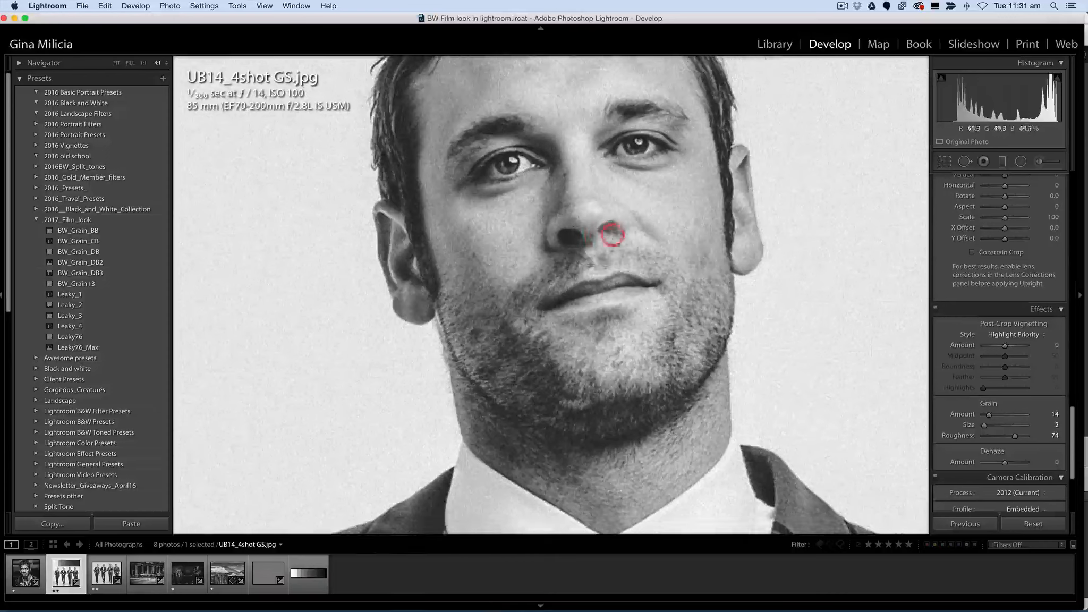
pyautogui.scroll(-1, 991, 409)
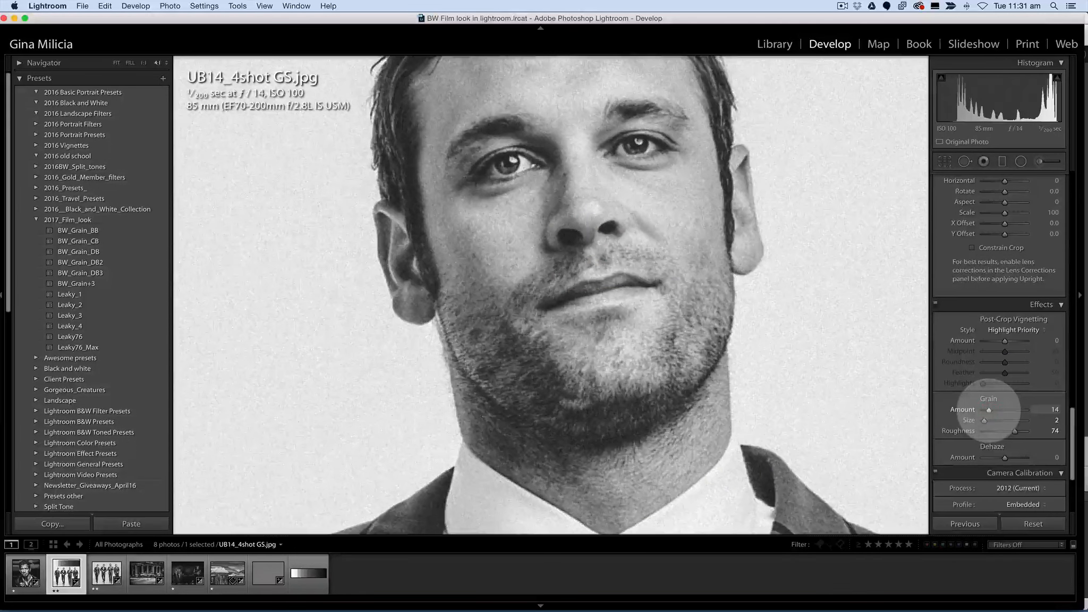
pyautogui.click(989, 410)
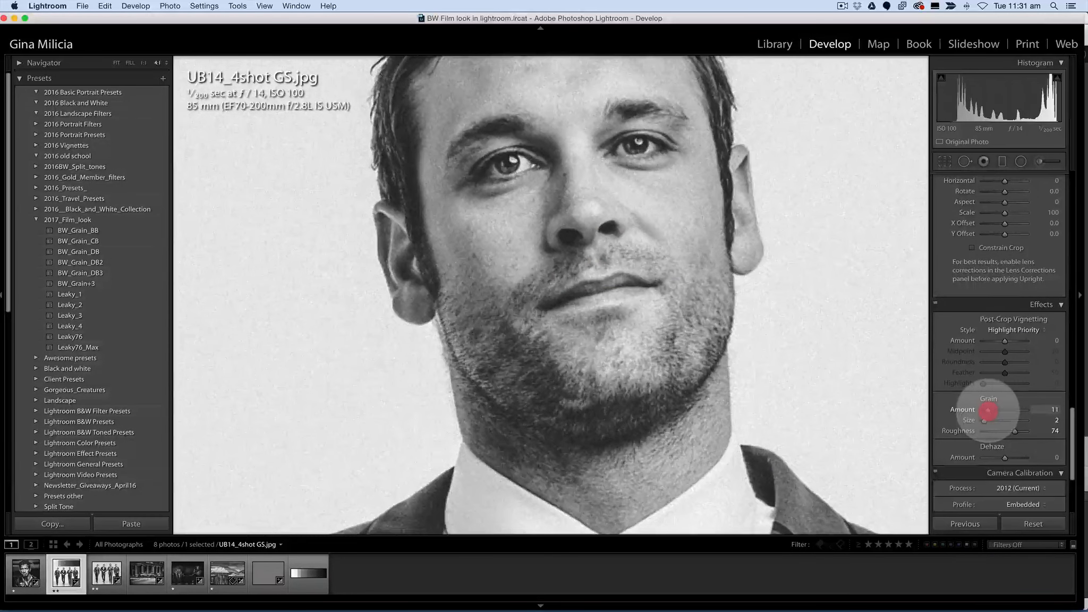
pyautogui.moveTo(988, 411); pyautogui.dragTo(989, 410)
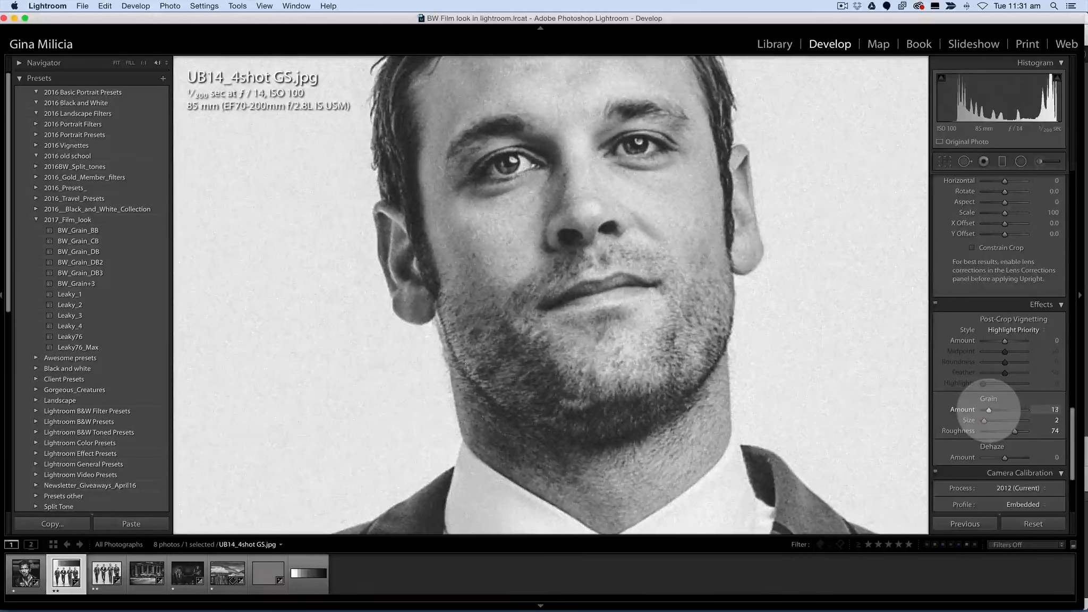
pyautogui.click(985, 406)
# Set the photo's basic tone to Contrast +15, Shadows +31, Blacks -21 and Clarity +29, and view the whole image.
pyautogui.scroll(10, 1007, 346)
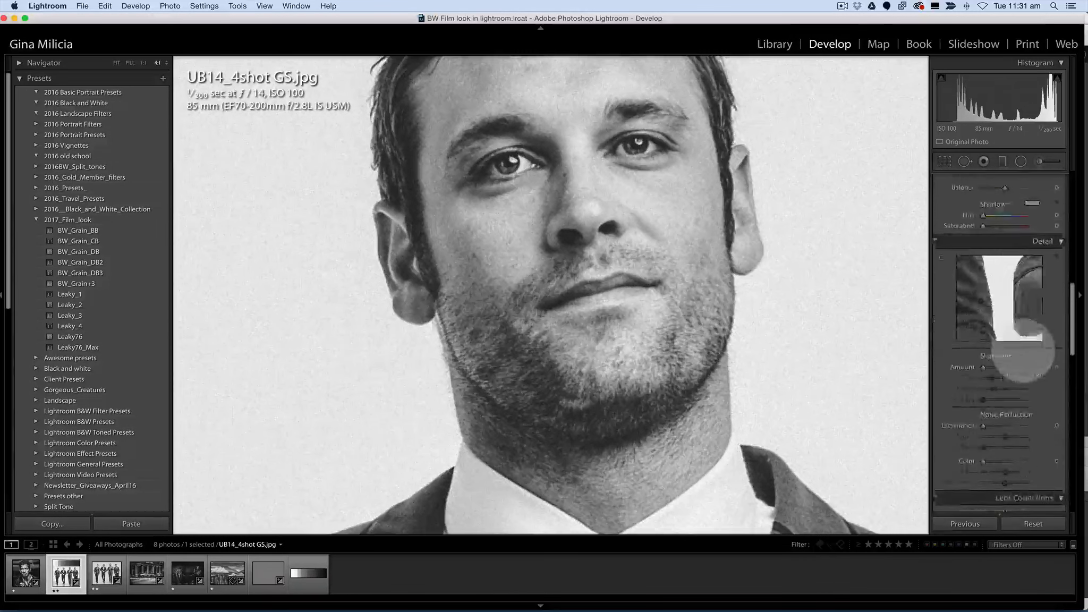
pyautogui.scroll(6, 1018, 361)
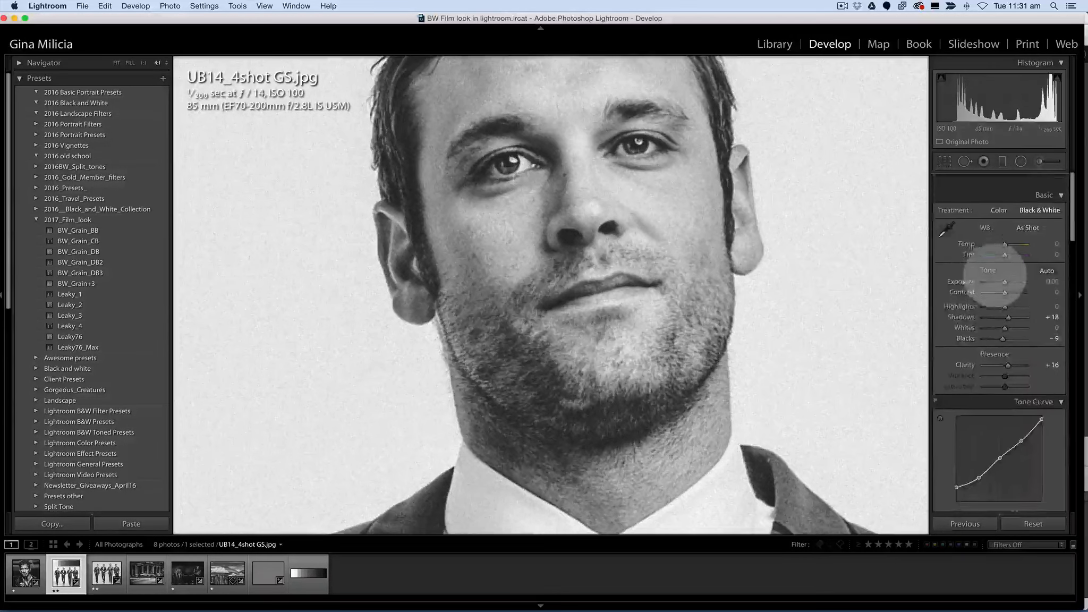
pyautogui.moveTo(1013, 348); pyautogui.dragTo(1009, 275)
pyautogui.click(740, 267)
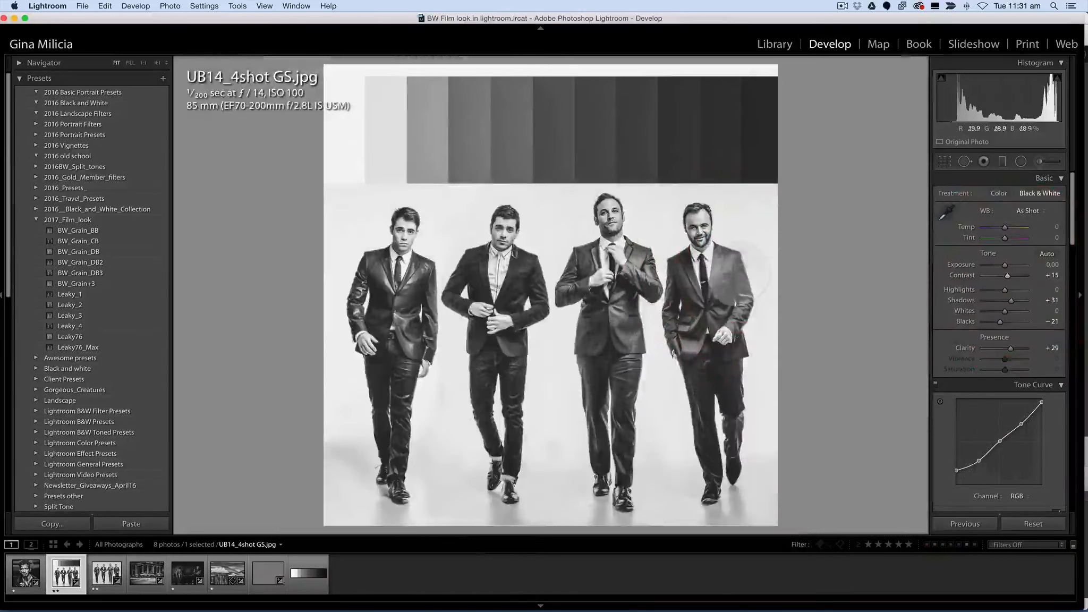
# Compare the four-man photo before and after the edits, and inspect the grain on a magnified face.
pyautogui.press('\\')
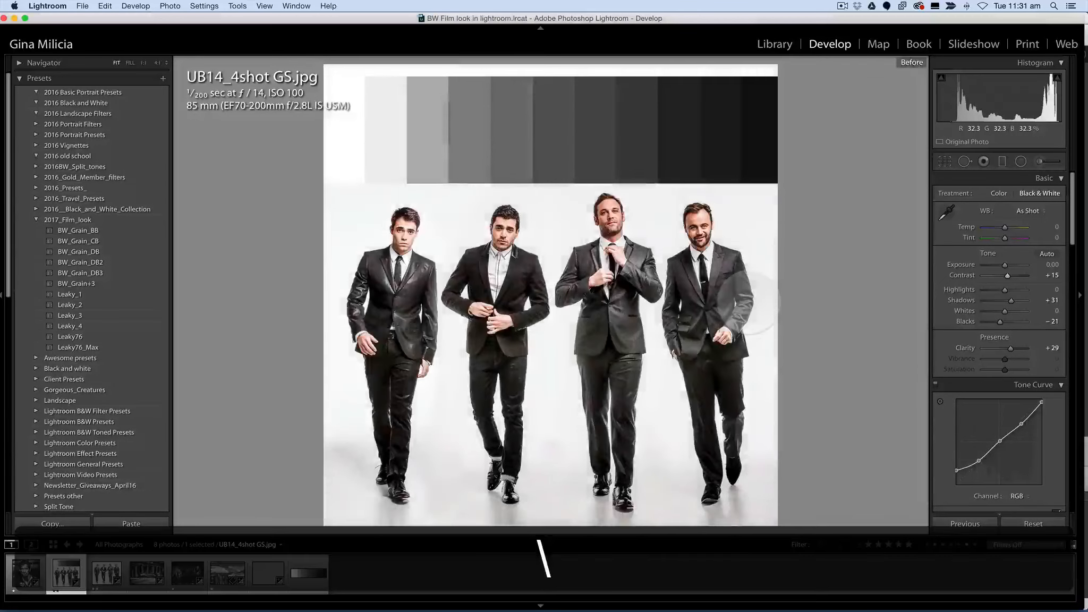
pyautogui.press('\\')
pyautogui.press('\\')
pyautogui.press('\\')
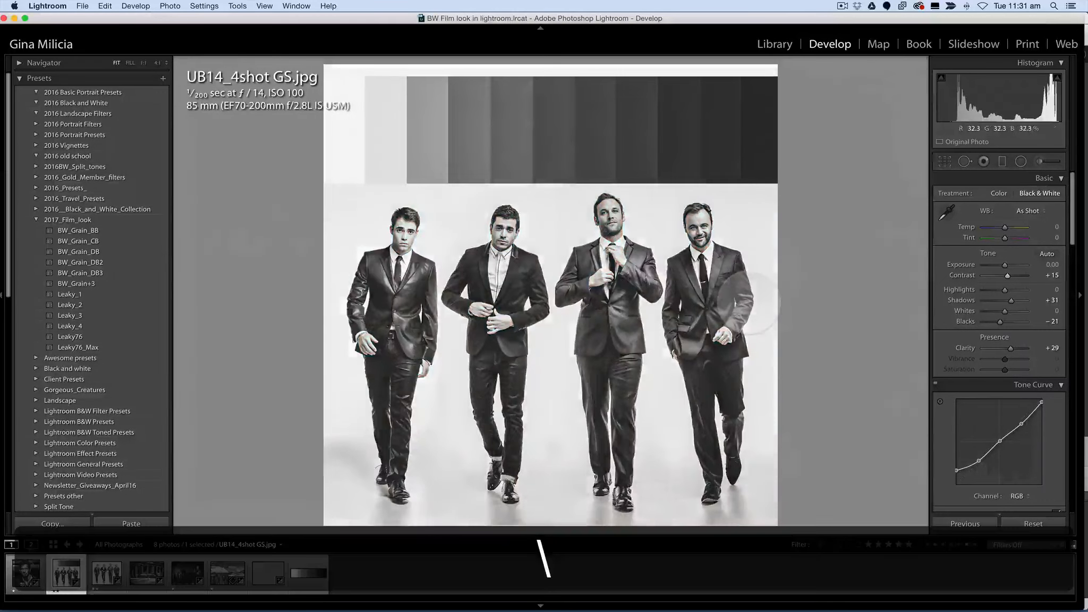
pyautogui.click(617, 223)
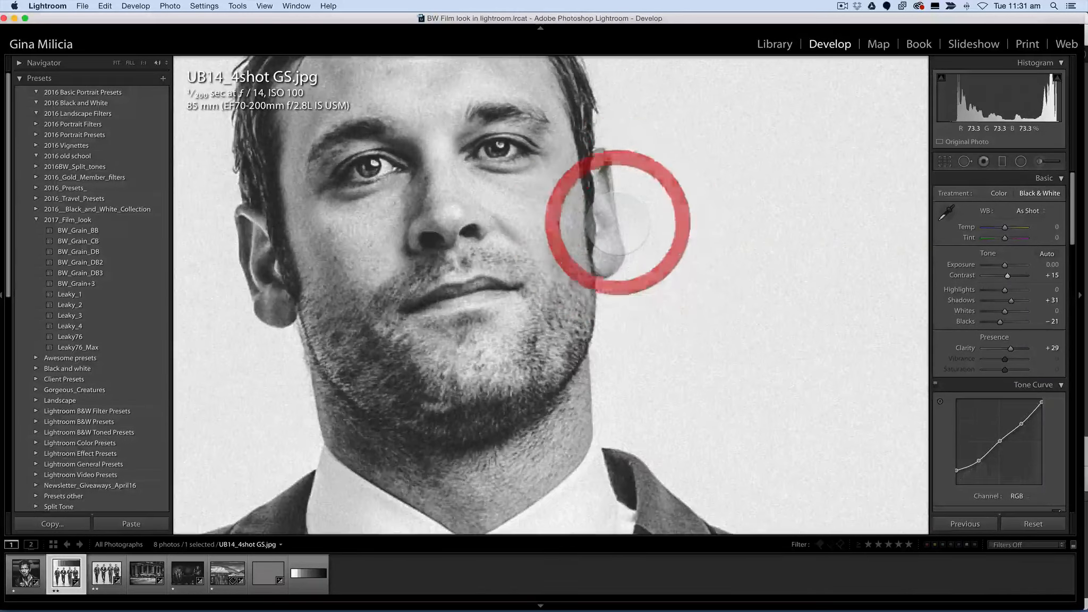
pyautogui.click(617, 223)
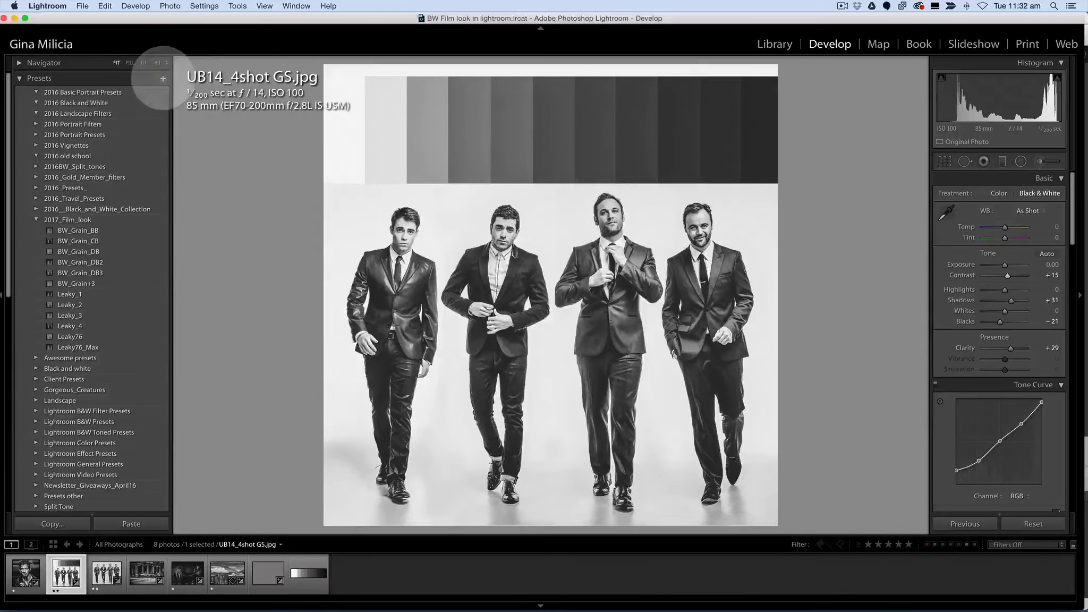
# Start a new develop preset from the four-man photo's current settings and name it BW_Grain_DB_1.
pyautogui.click(163, 78)
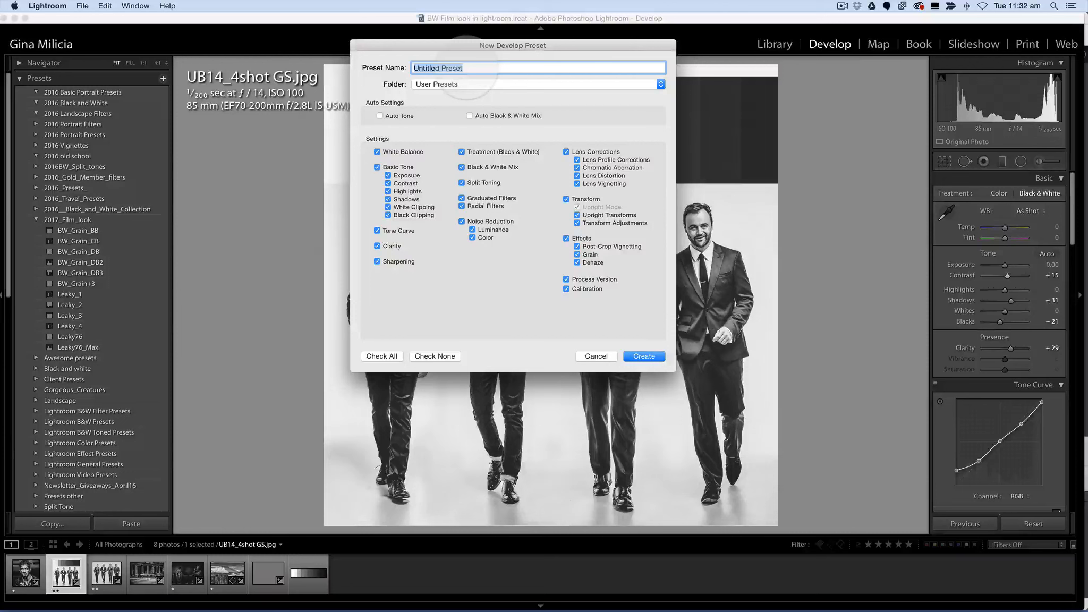
pyautogui.write('BW')
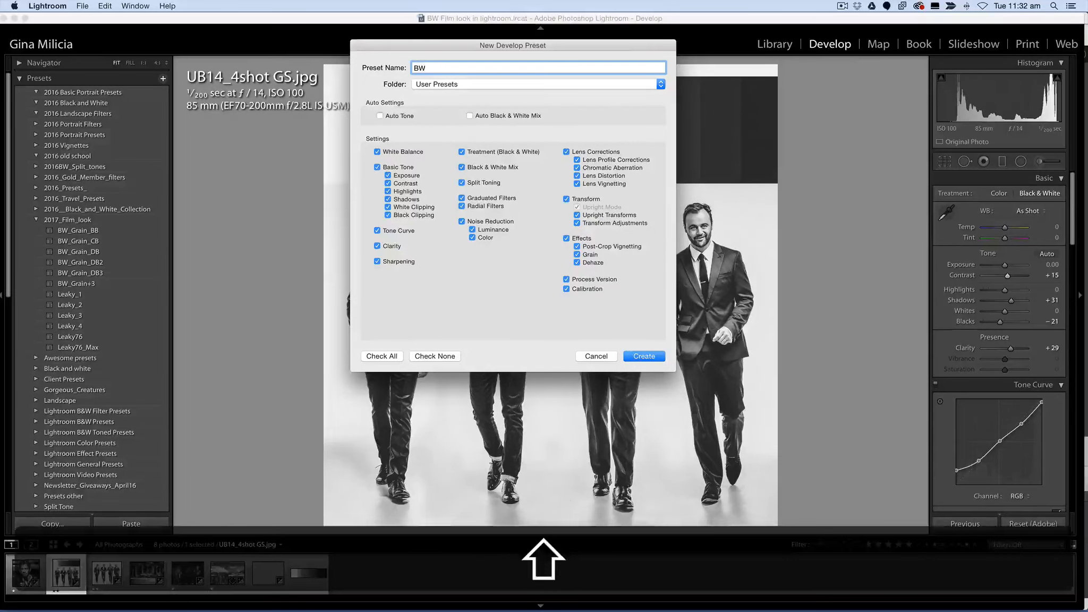
pyautogui.write('_Grain')
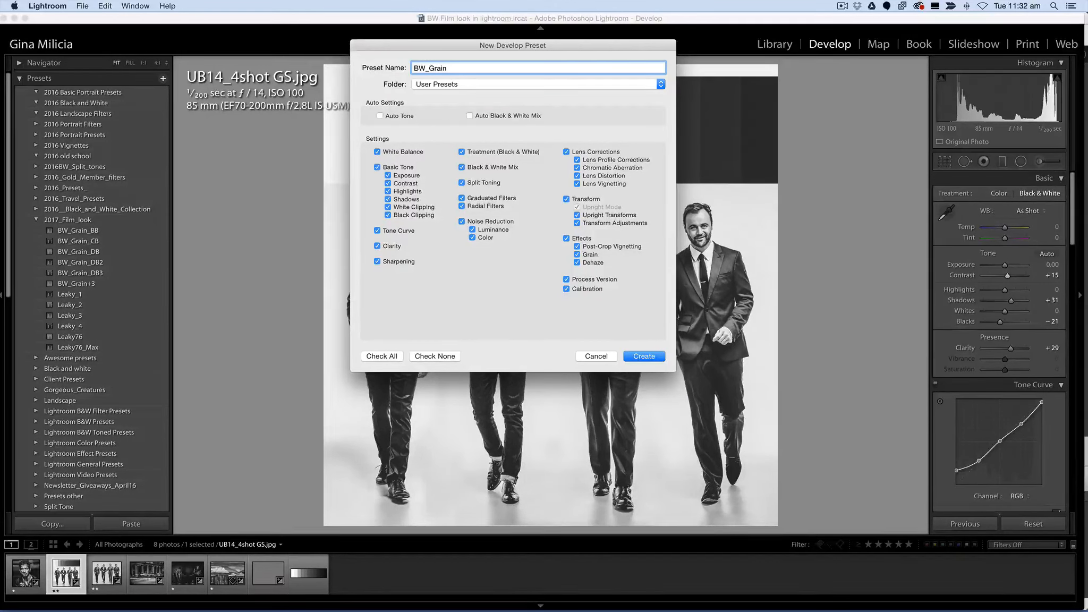
pyautogui.press('shift')
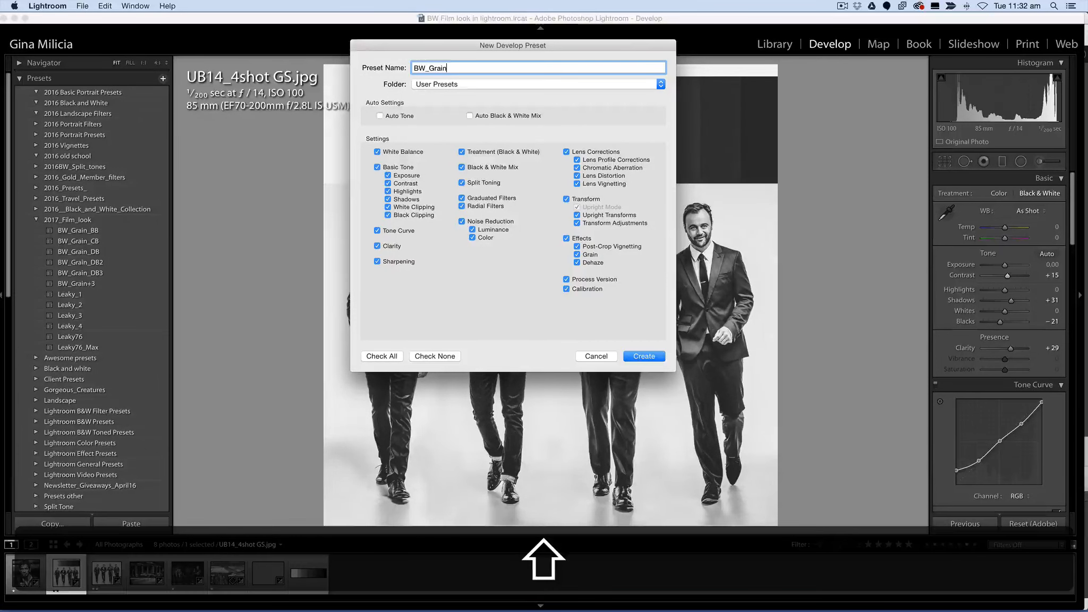
pyautogui.write('_')
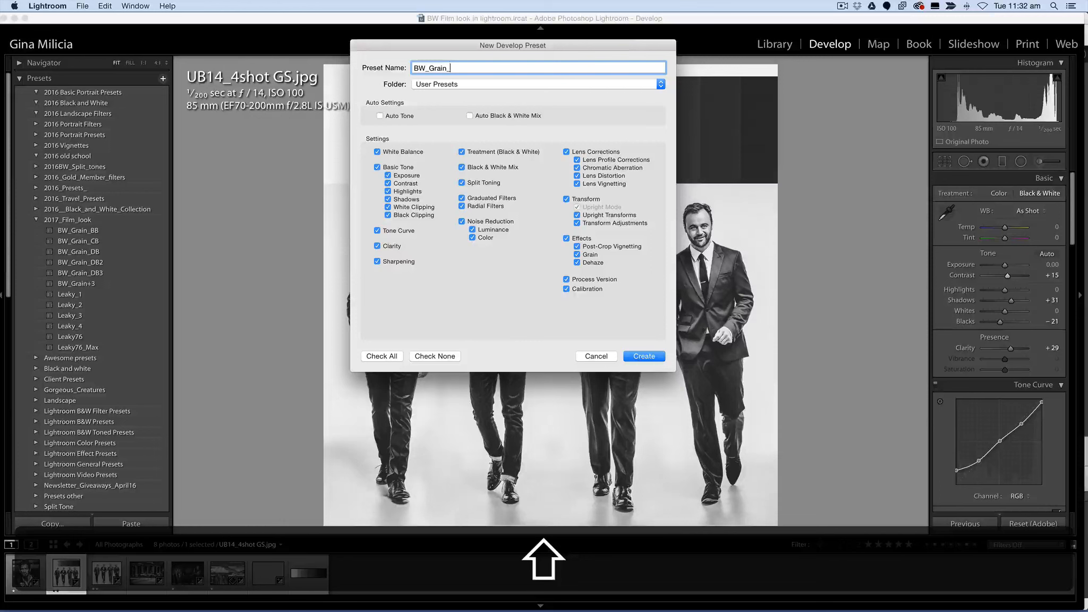
pyautogui.write('DB_!')
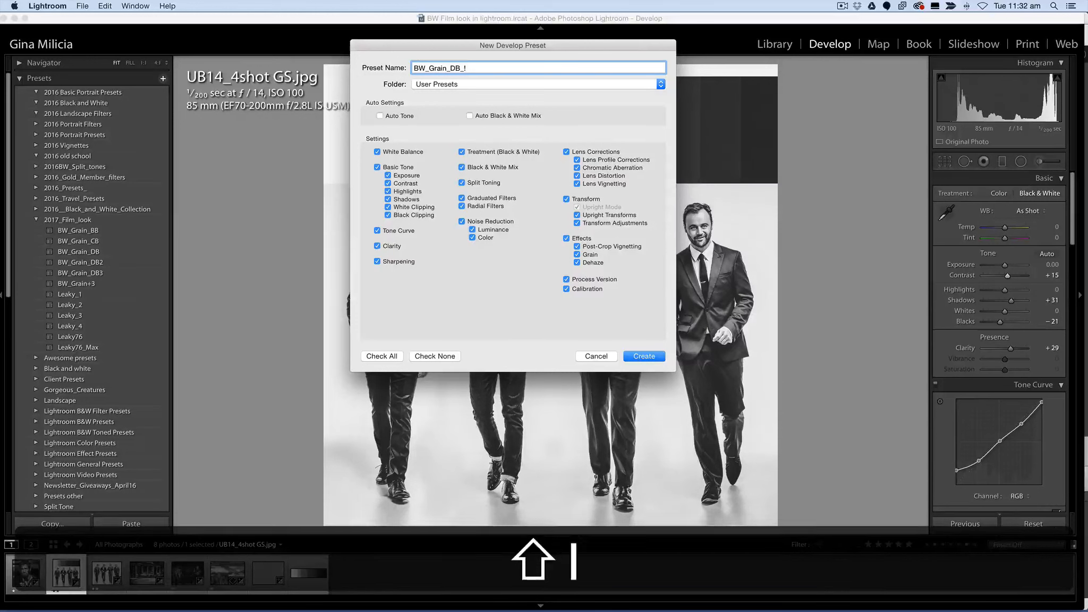
pyautogui.press('Left')
pyautogui.press('Delete')
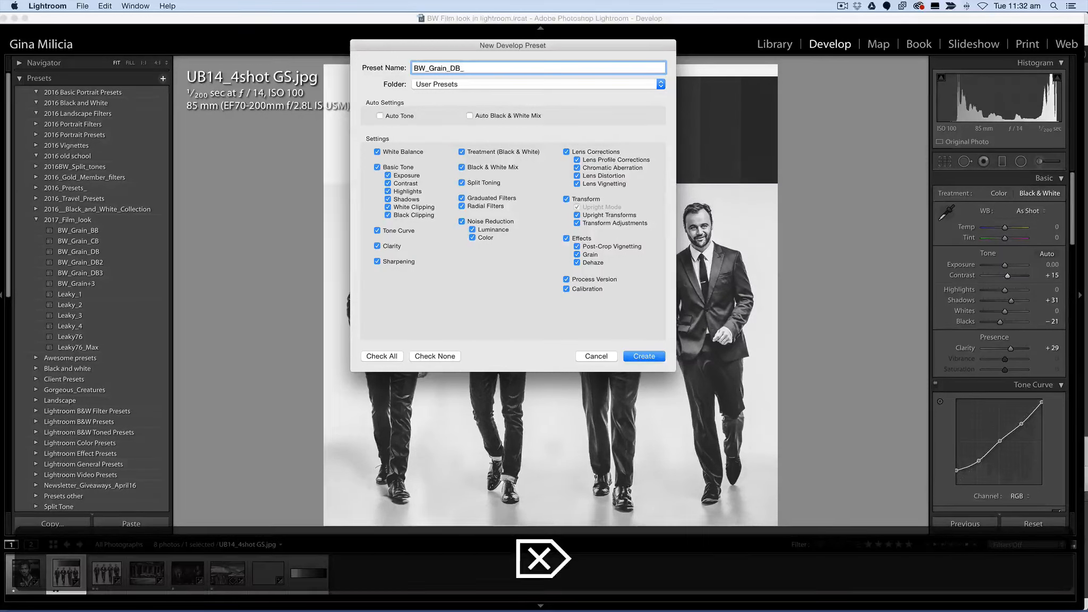
pyautogui.write('1')
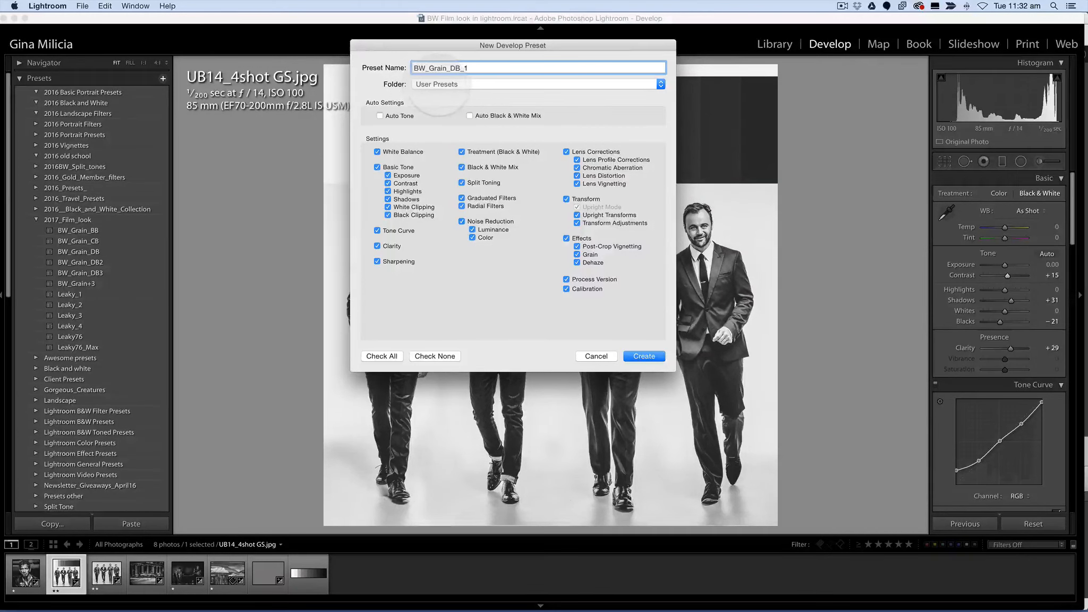
# Assign the new preset to the 2017_Film_look folder and create it with the selected settings.
pyautogui.click(440, 84)
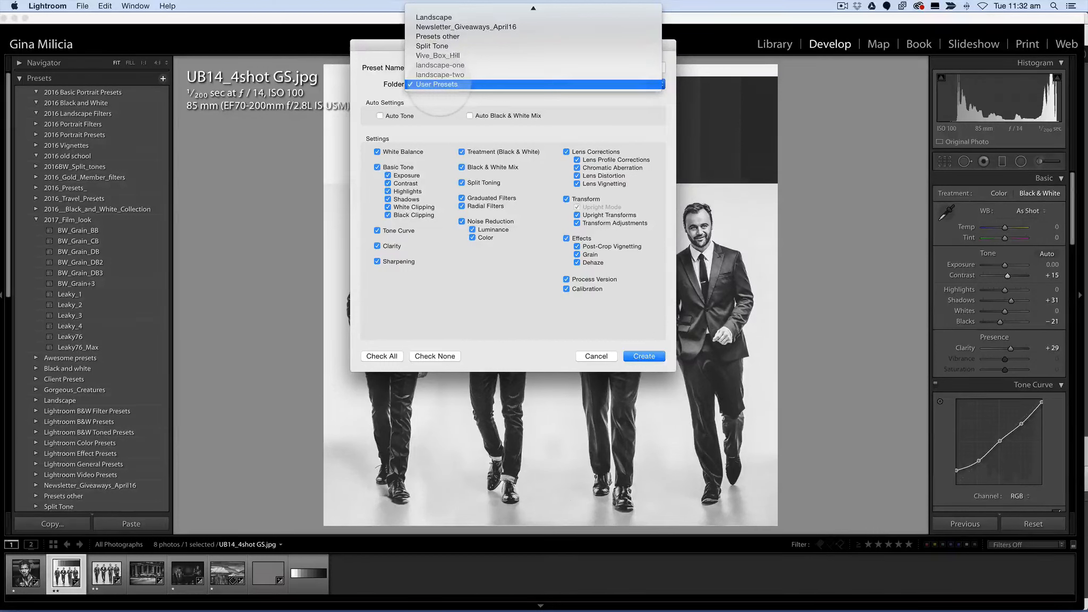
pyautogui.moveTo(440, 9)
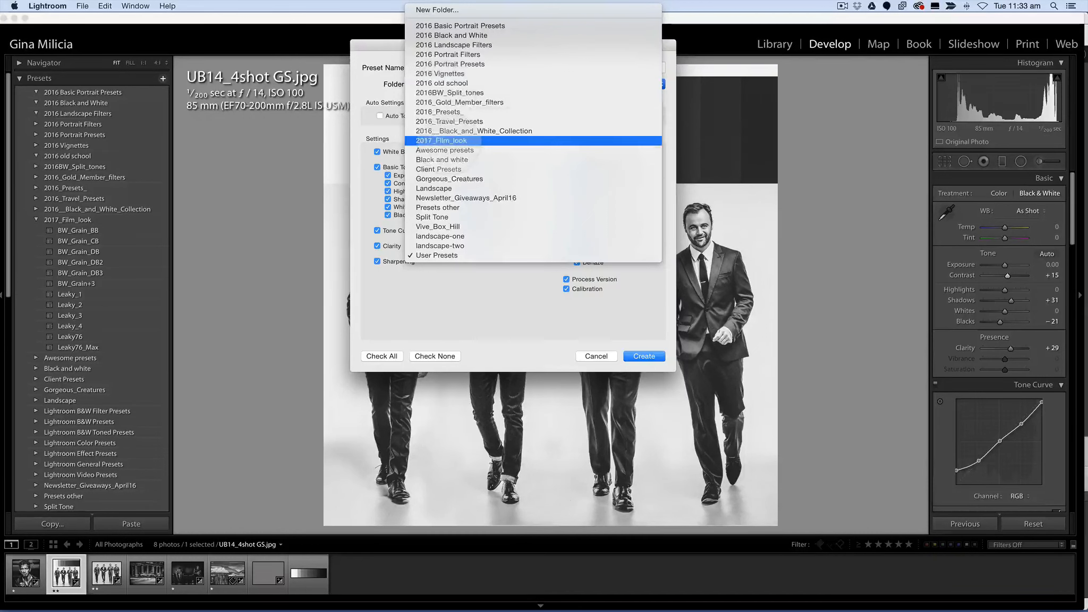
pyautogui.click(441, 140)
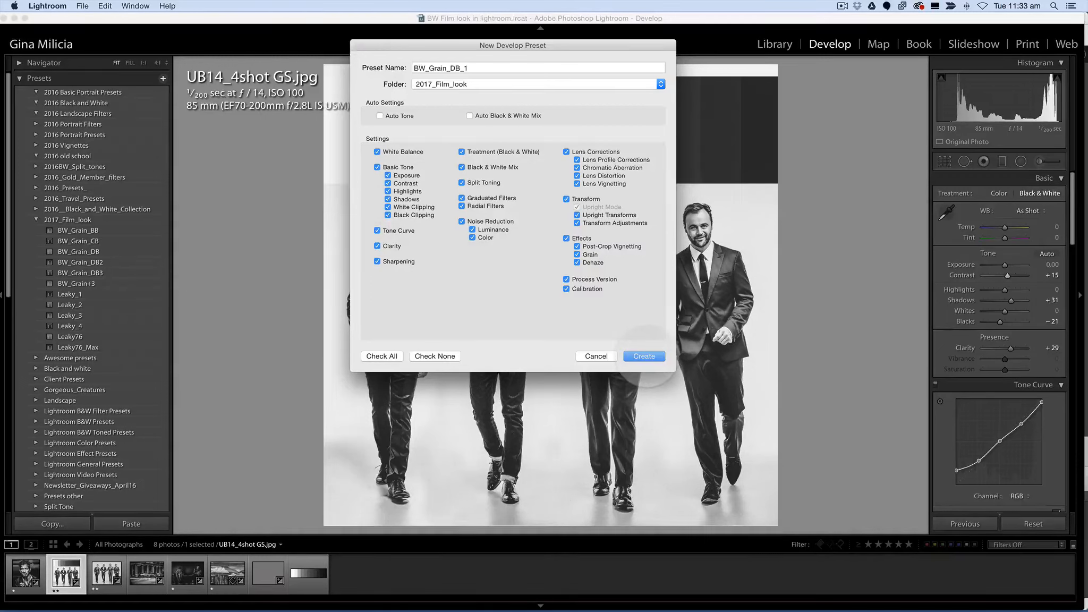
pyautogui.click(644, 356)
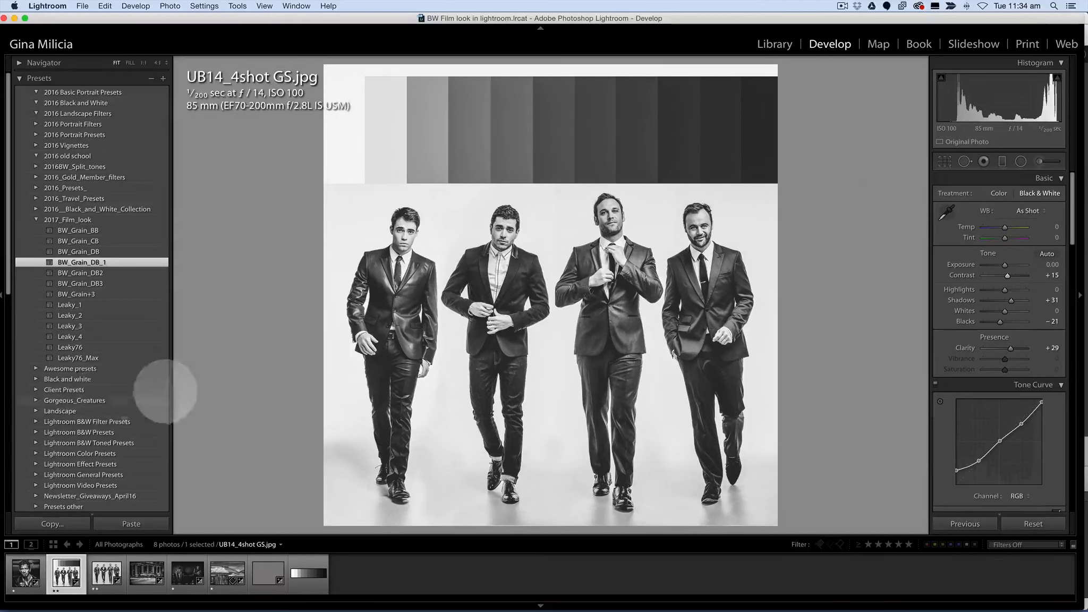
# Return the four-man photo to its earliest history state with the history cleared, and apply the BW_Grain_DB_1 preset.
pyautogui.scroll(-15, 53, 368)
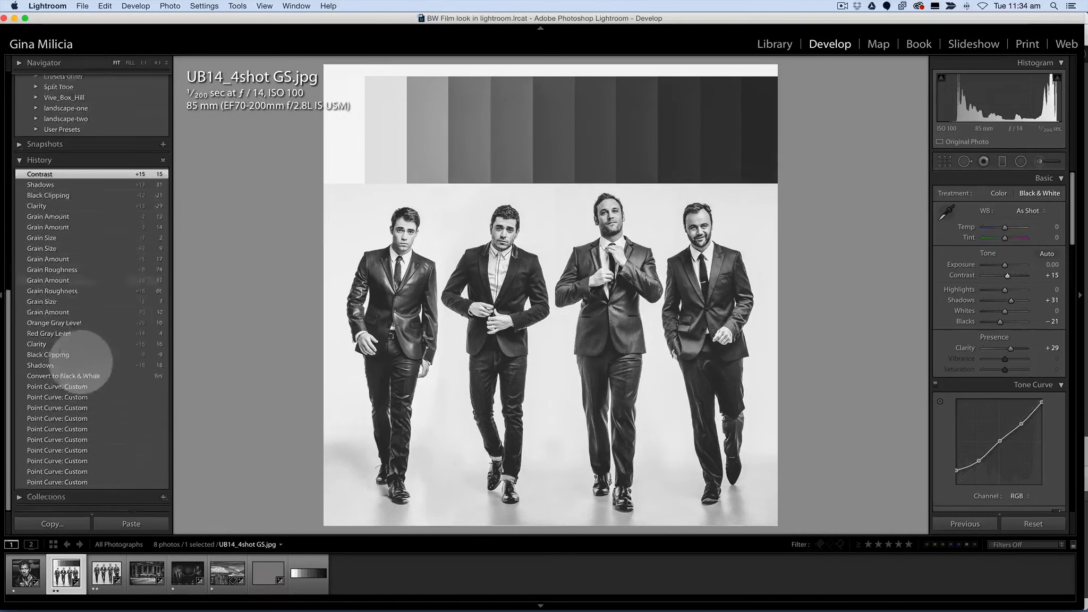
pyautogui.scroll(2, 72, 473)
pyautogui.click(64, 484)
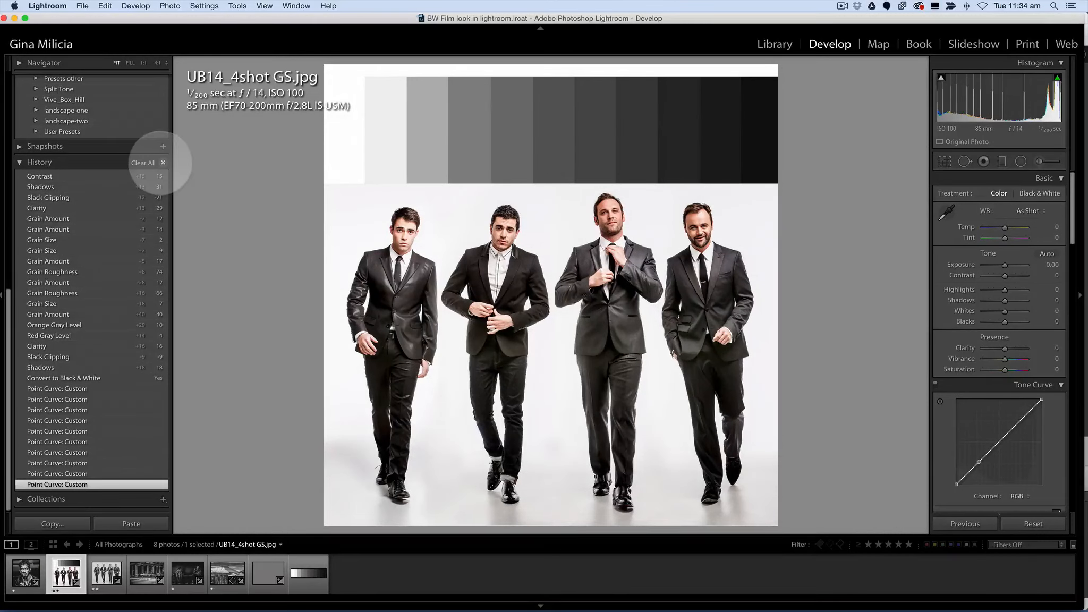
pyautogui.click(163, 163)
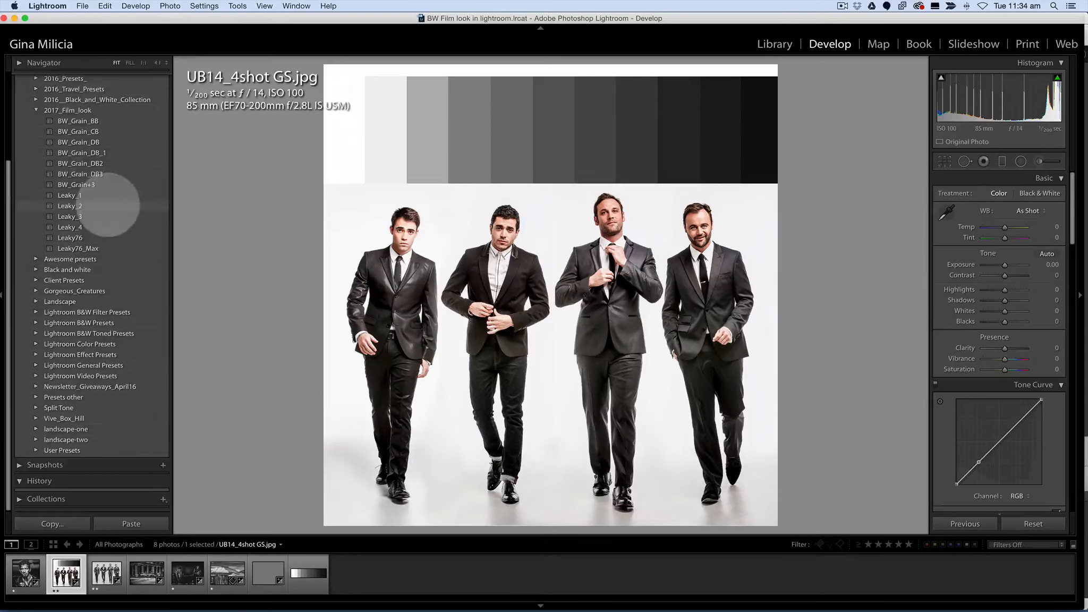
pyautogui.scroll(5, 109, 205)
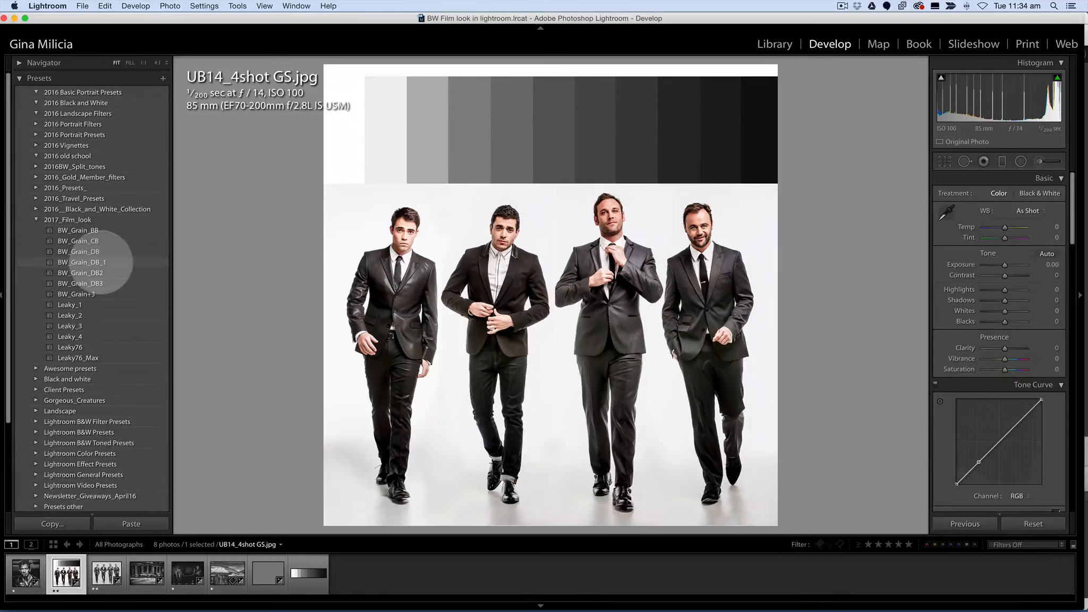
pyautogui.click(106, 262)
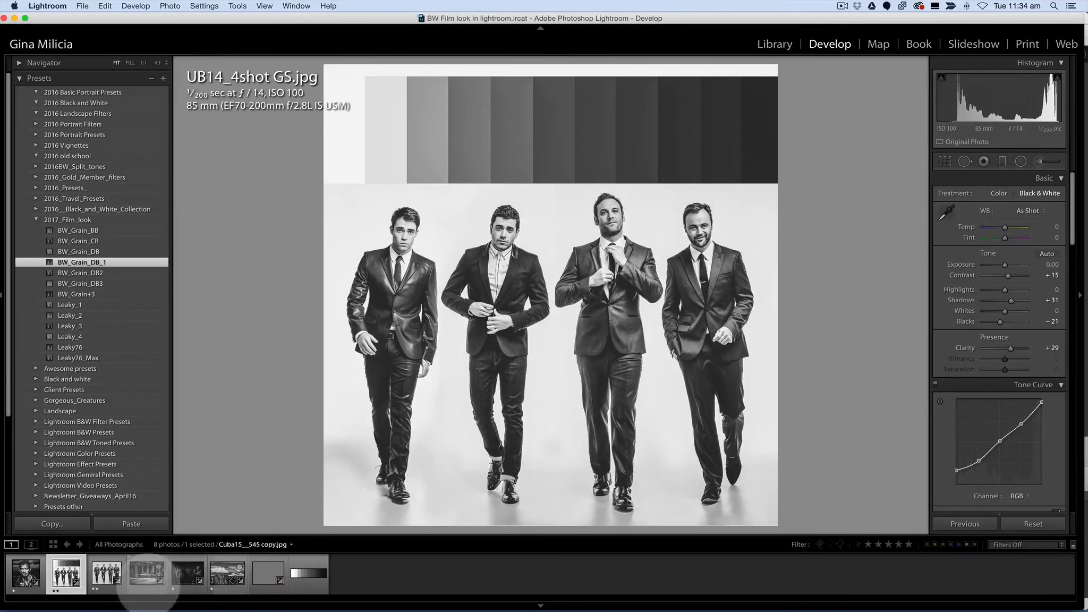
# Open Photo_EP66_ITUNES-2.jpg, return it to its earliest history state, and clear its history.
pyautogui.click(186, 573)
pyautogui.scroll(-6, 58, 433)
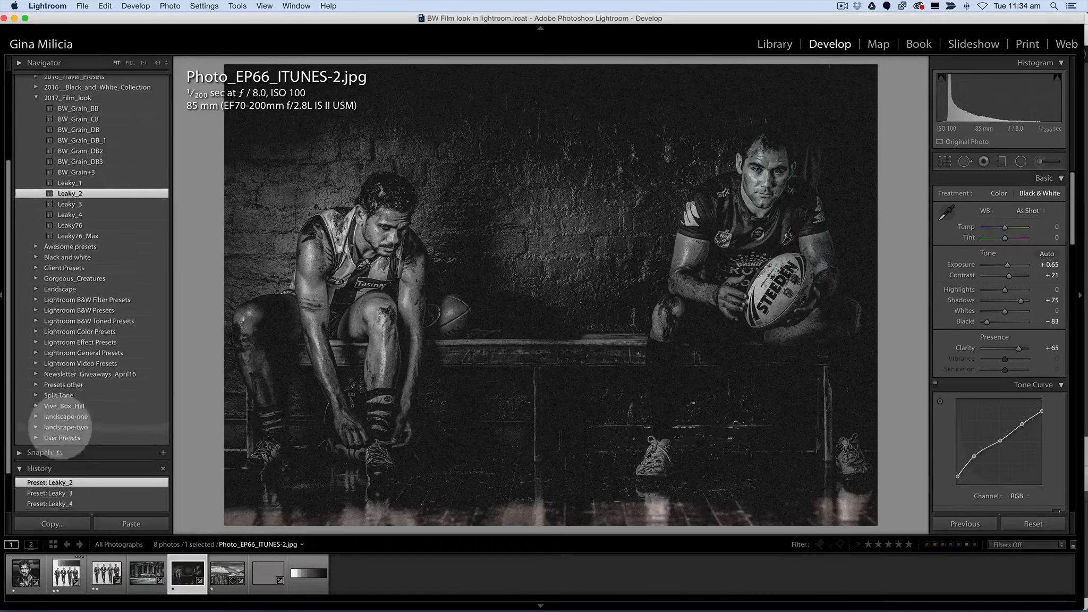
pyautogui.click(59, 481)
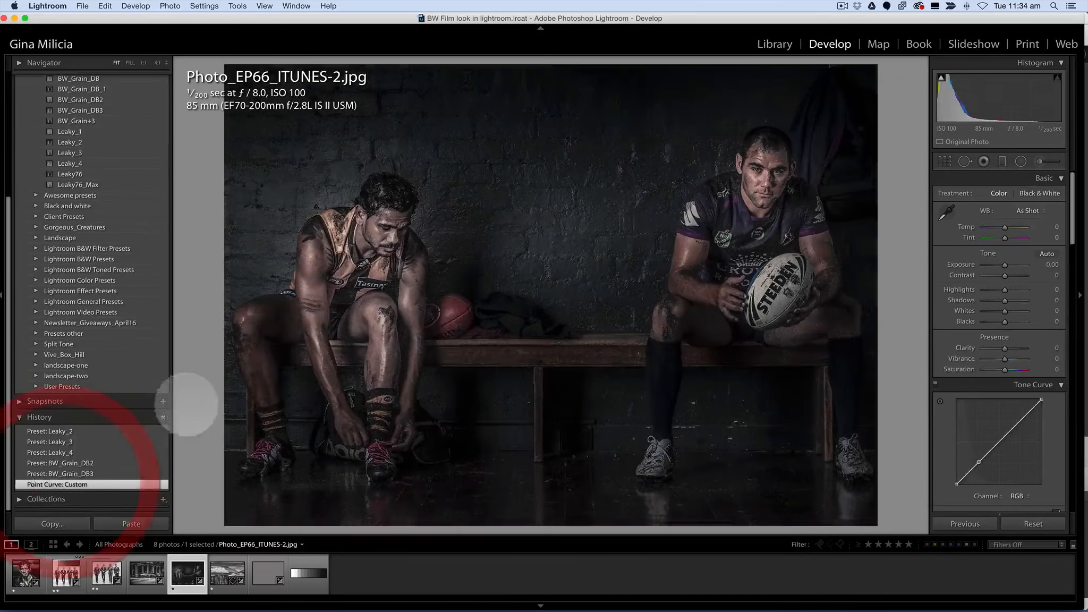
pyautogui.click(161, 418)
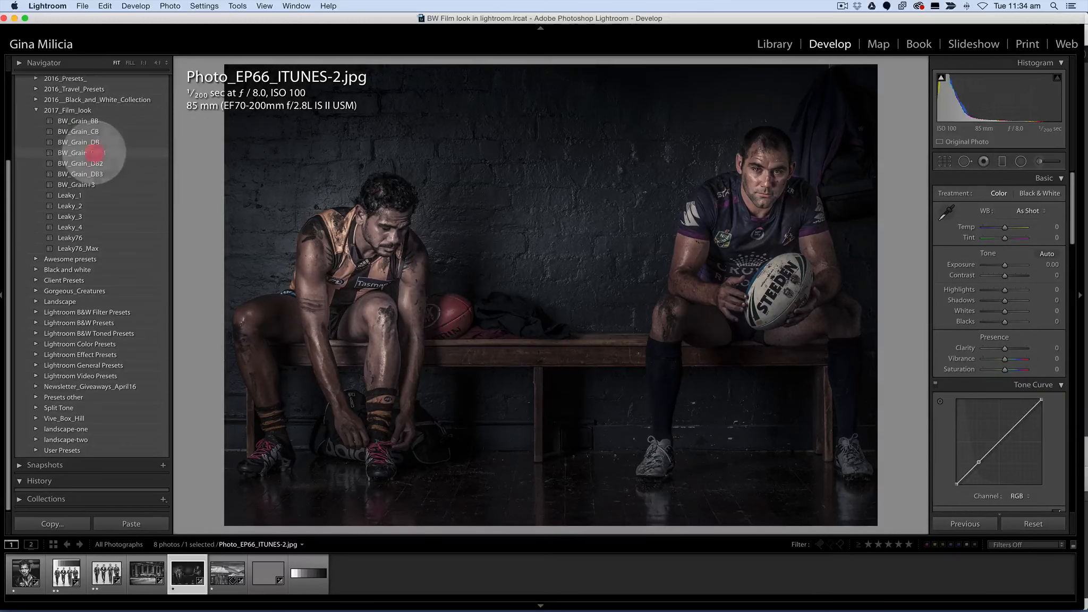
# Try the BW_Grain_DB_1, BW_Grain_DB2 and BW_Grain_DB3 presets on the footballers photo, ending with BW_Grain+3 applied.
pyautogui.click(88, 153)
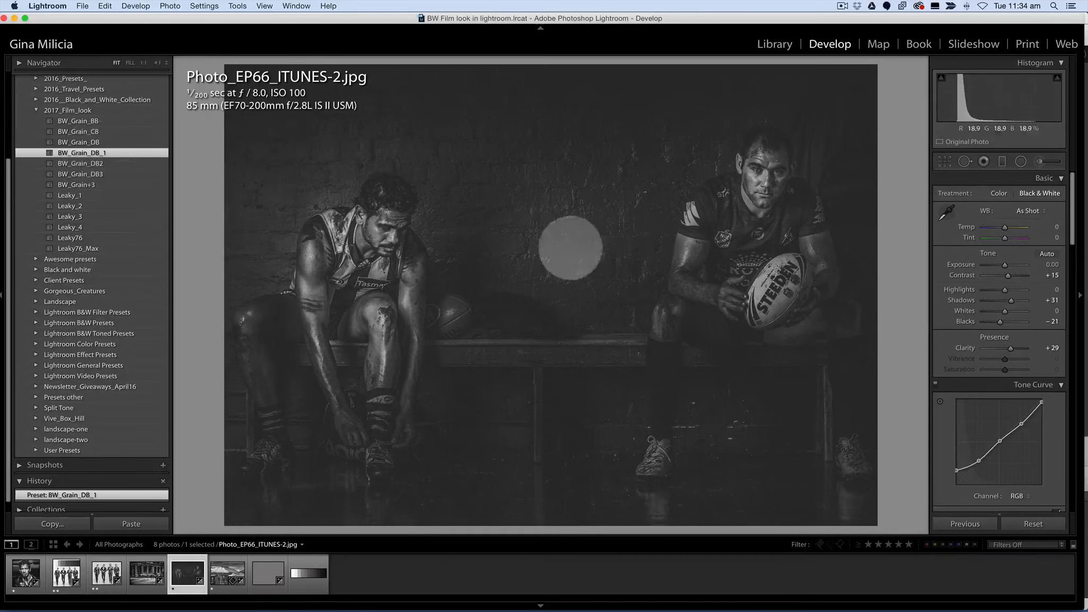
pyautogui.click(85, 163)
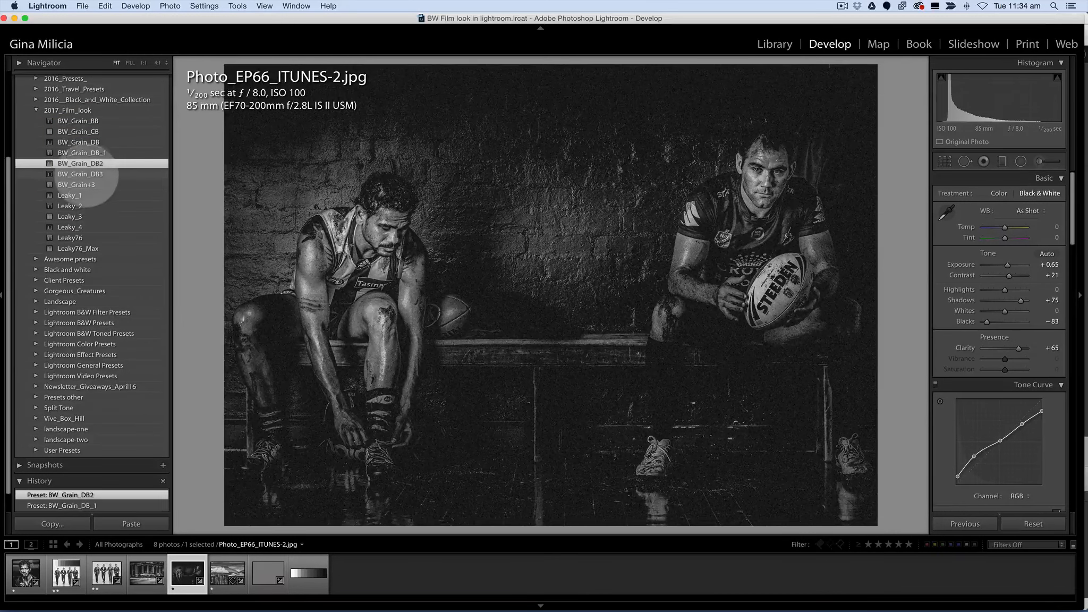
pyautogui.click(85, 174)
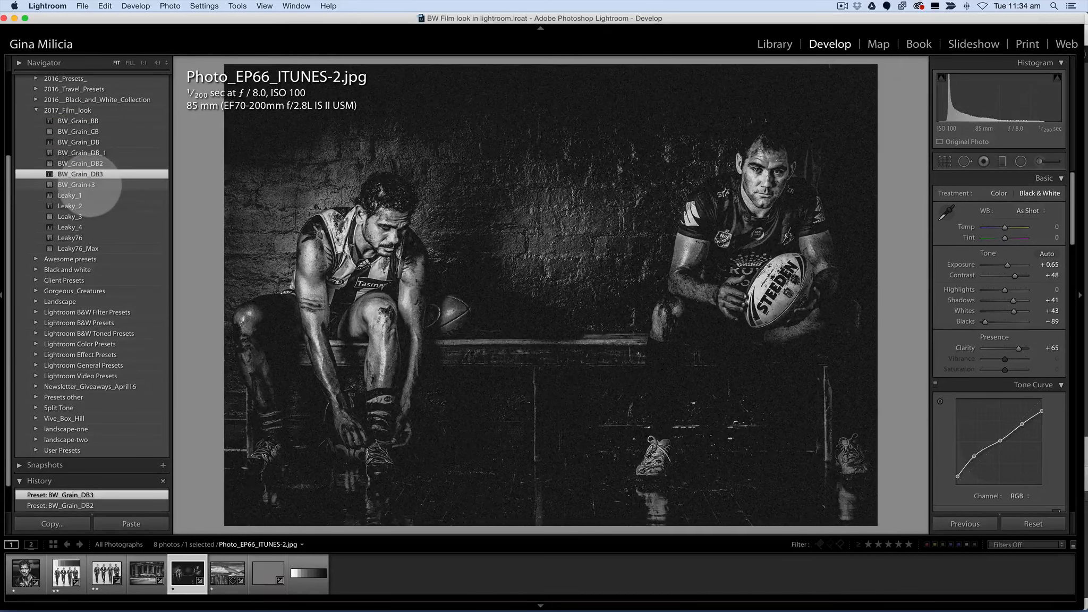
pyautogui.click(88, 185)
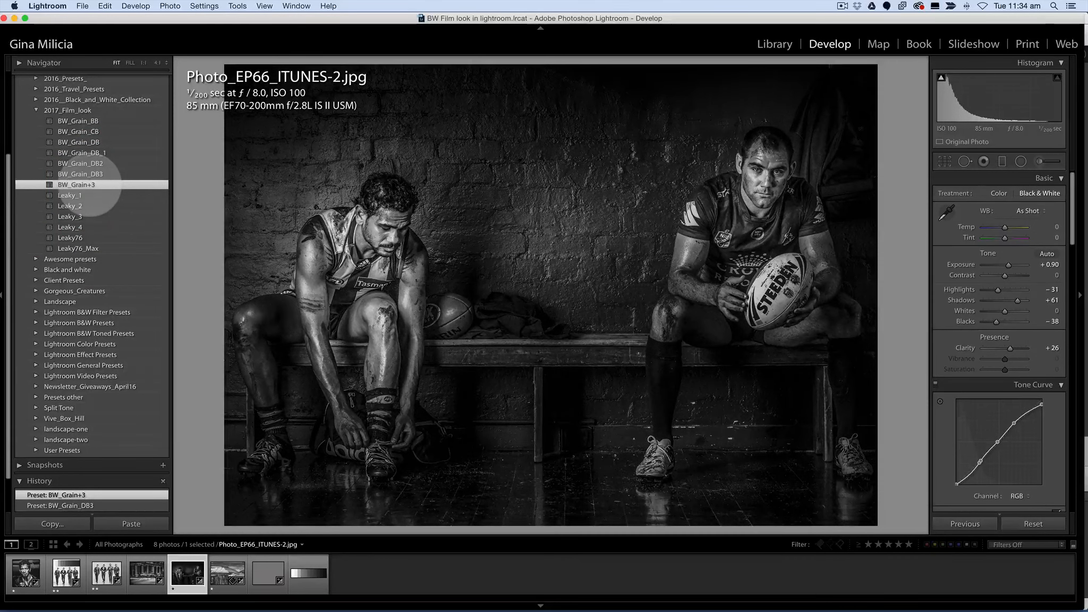